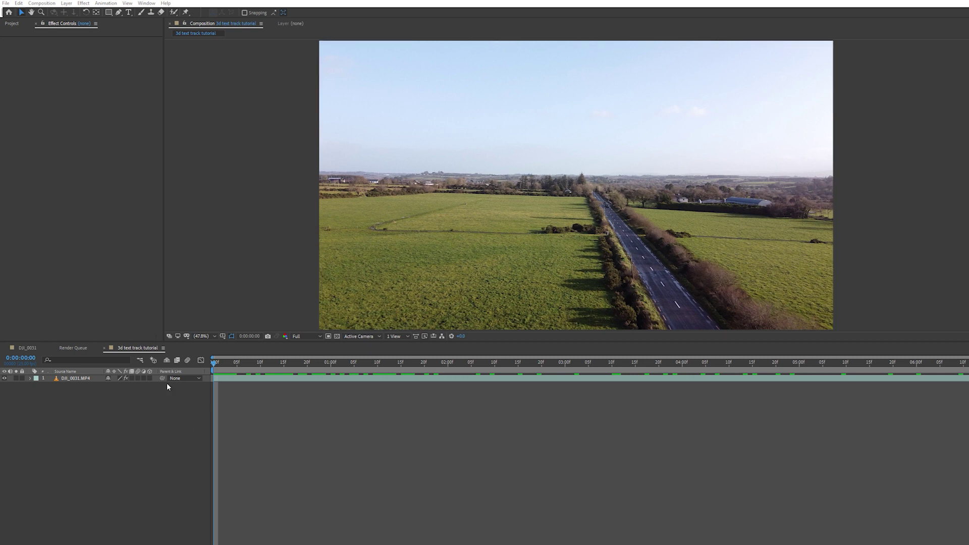
Camera-track DJI_0031.MP4 with the 3D Camera Tracker, enabling Detailed Analysis
left_click(84, 378)
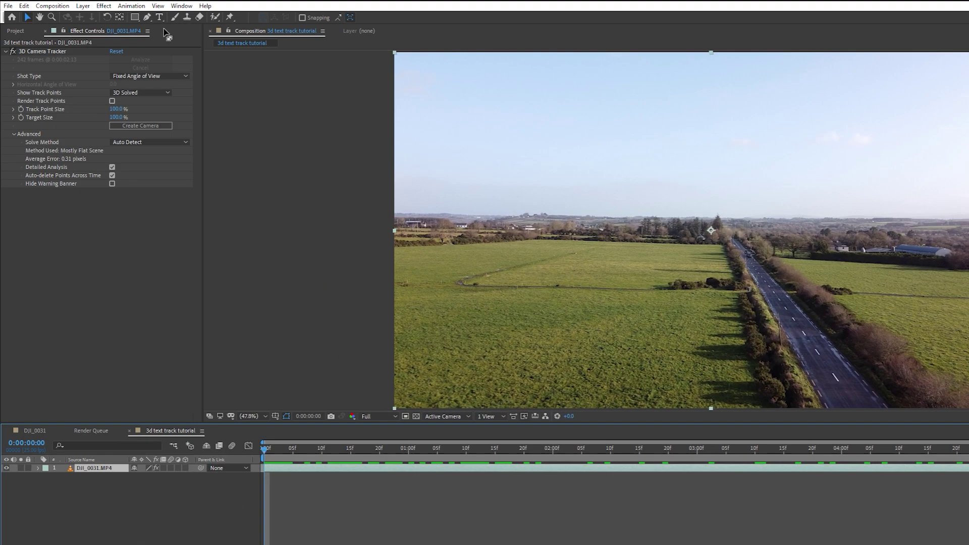
left_click(181, 5)
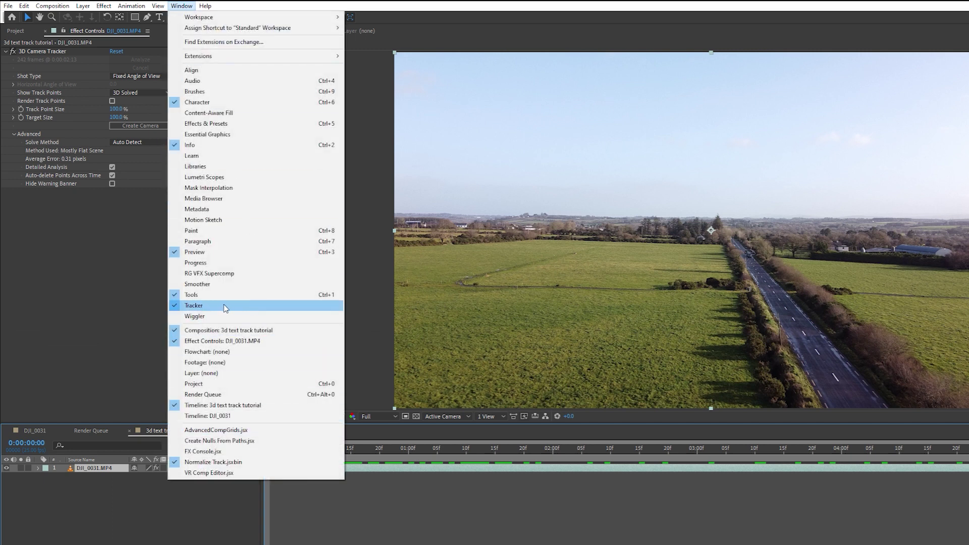
left_click(151, 511)
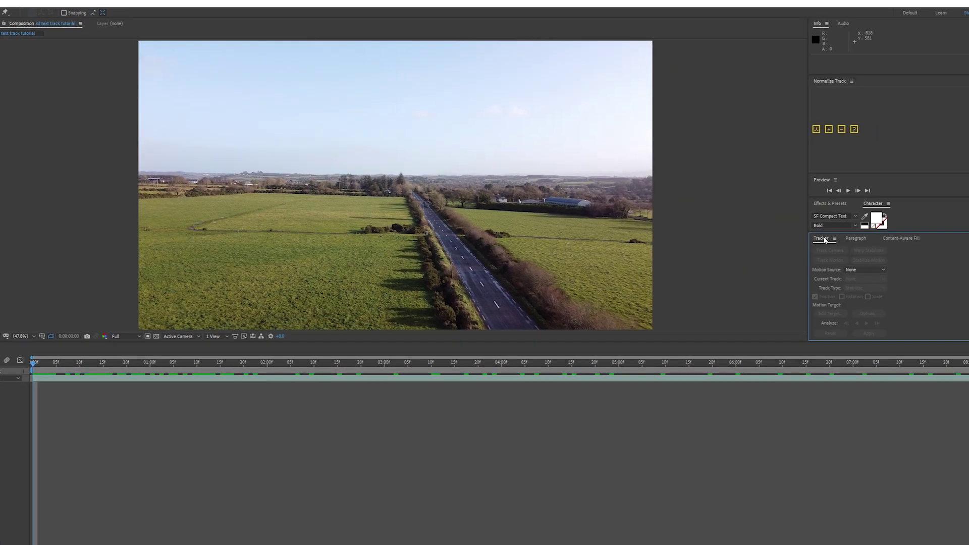
left_click(762, 382)
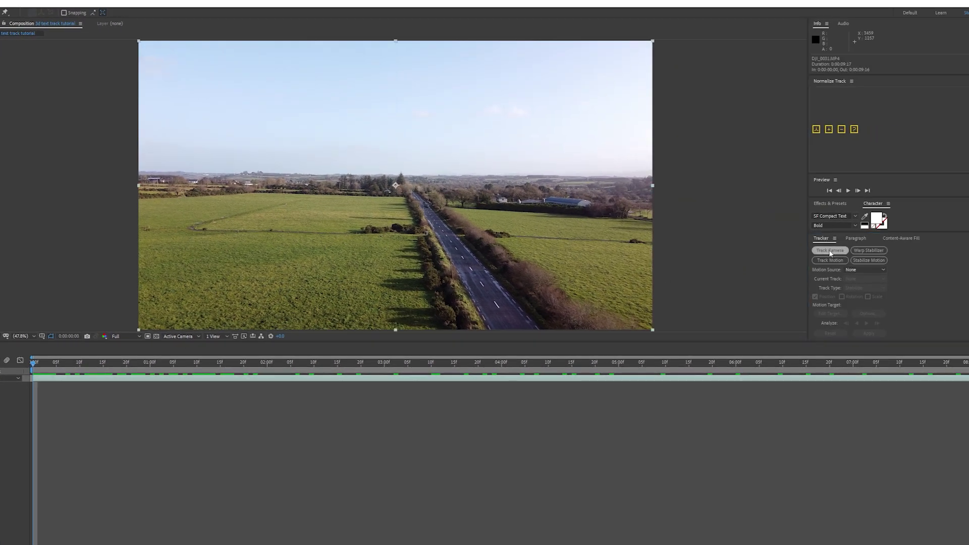
left_click(830, 251)
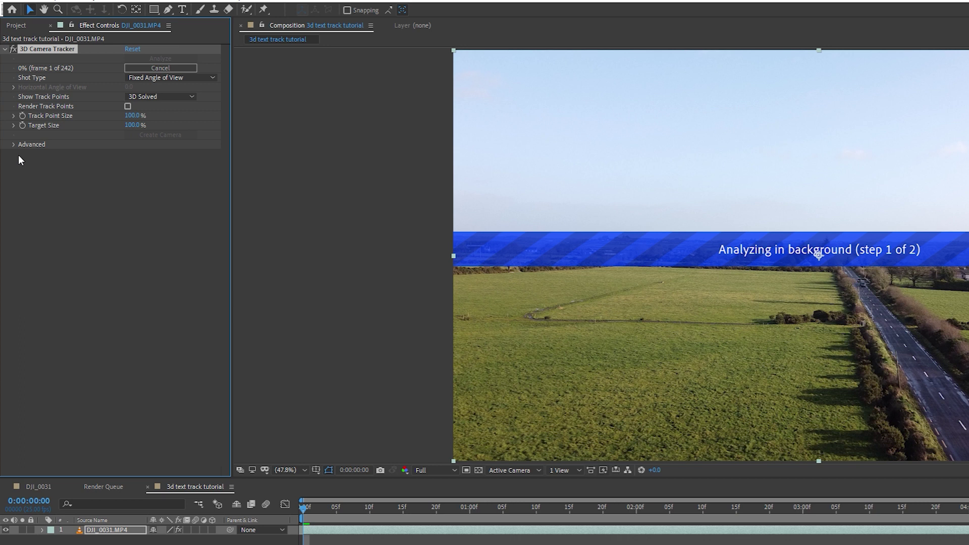
left_click(13, 144)
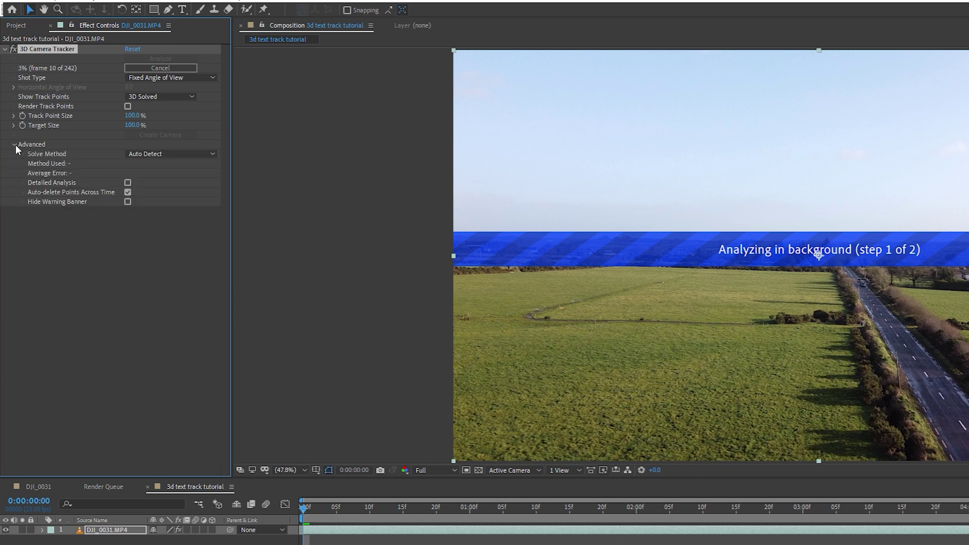
left_click(128, 183)
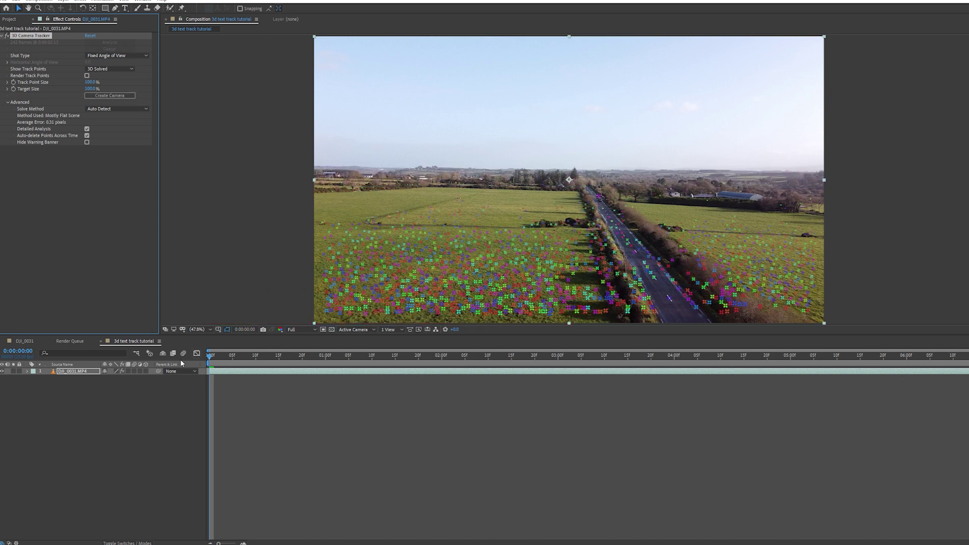
Pick track points mid-field and create a solid and camera from them
key("space")
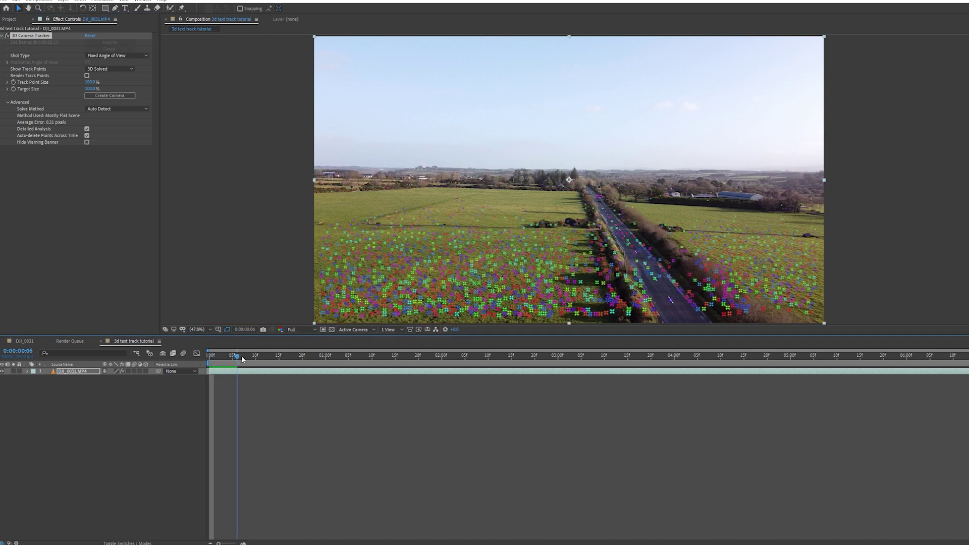
left_click_drag(290, 360, 213, 357)
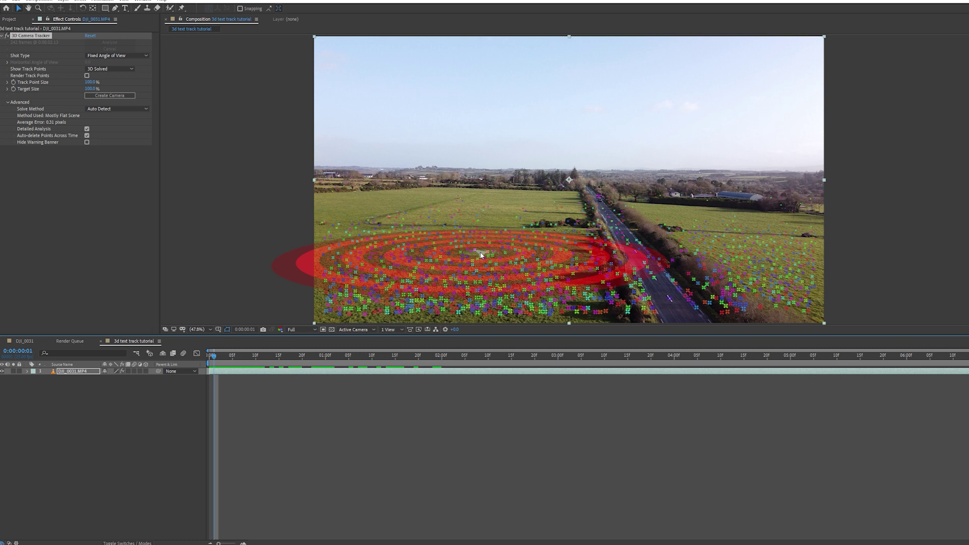
left_click(482, 254)
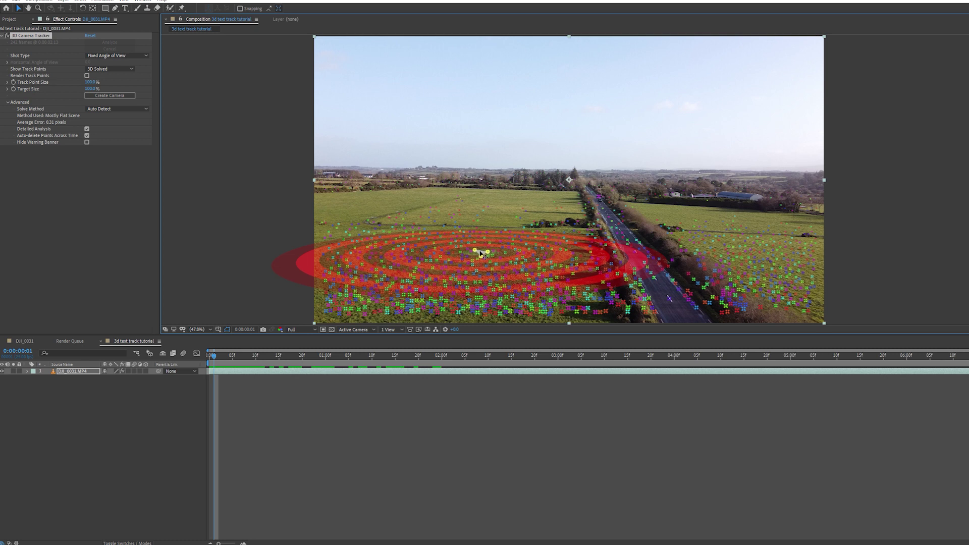
right_click(481, 254)
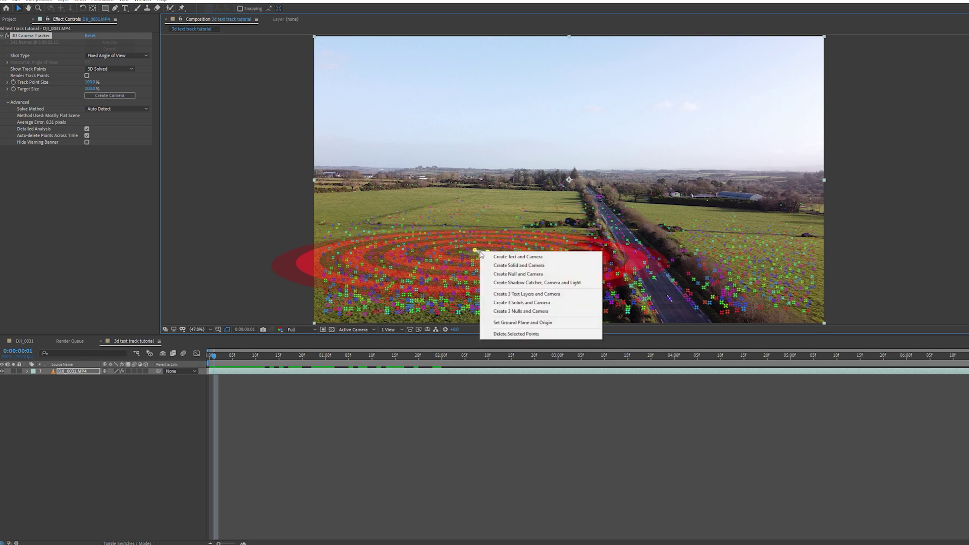
left_click(546, 266)
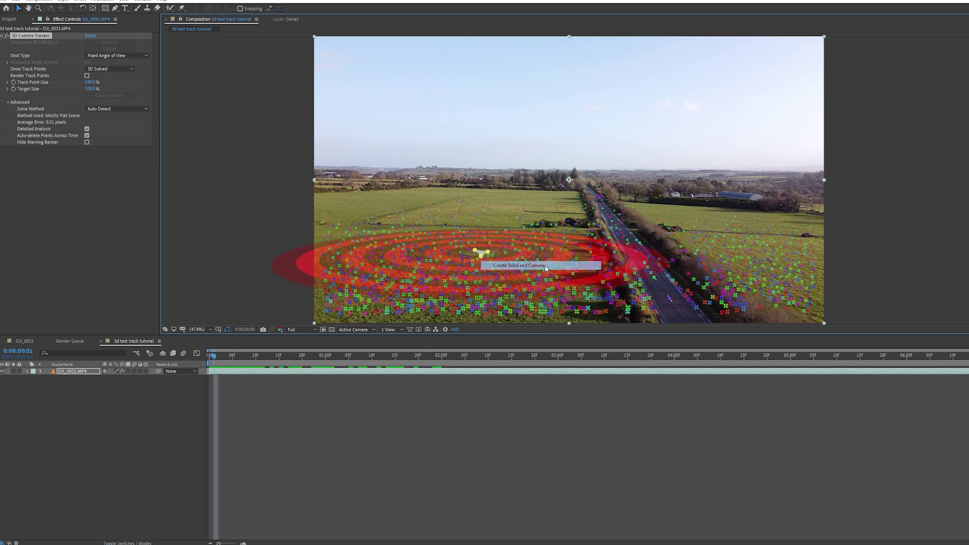
left_click(79, 374)
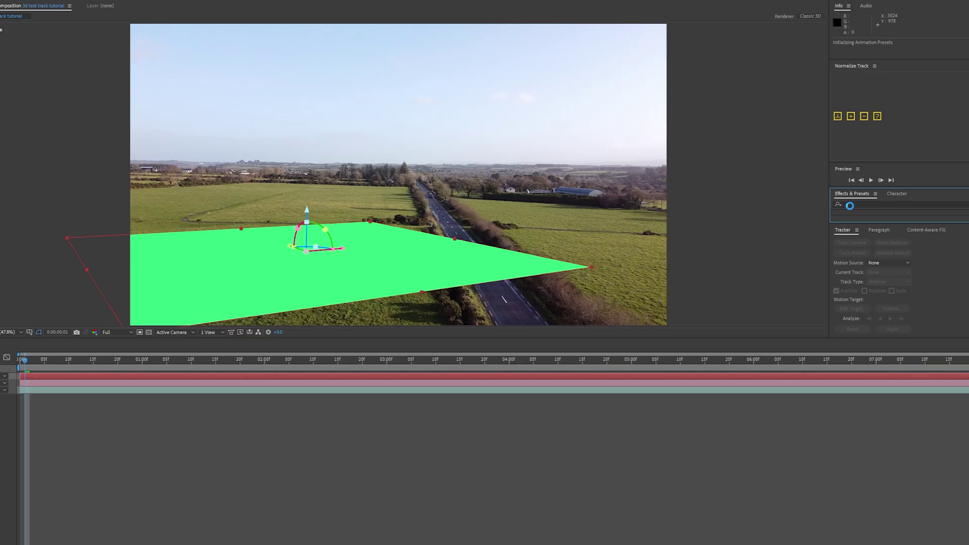
Apply the Grid effect to Track Solid 1 and rotate it flat along the road
left_click(706, 201)
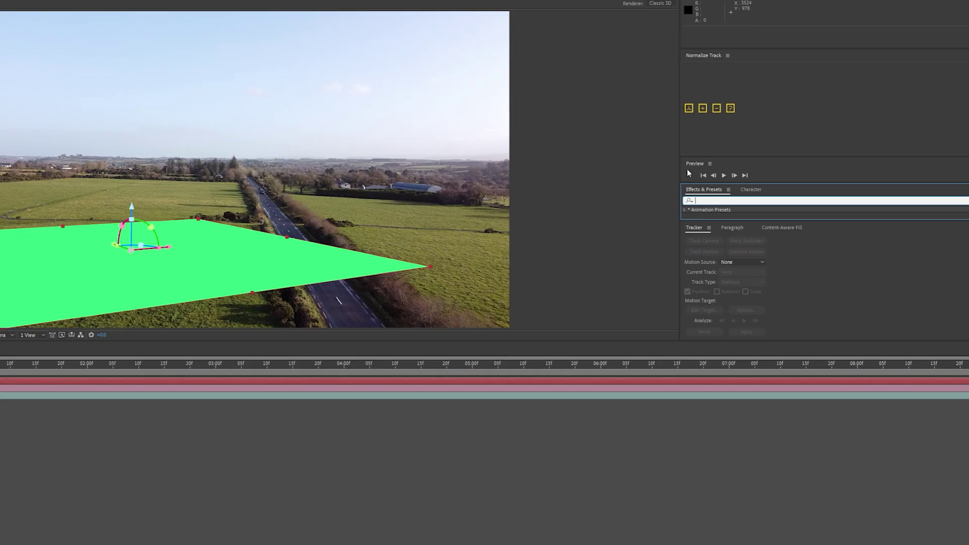
type("grid")
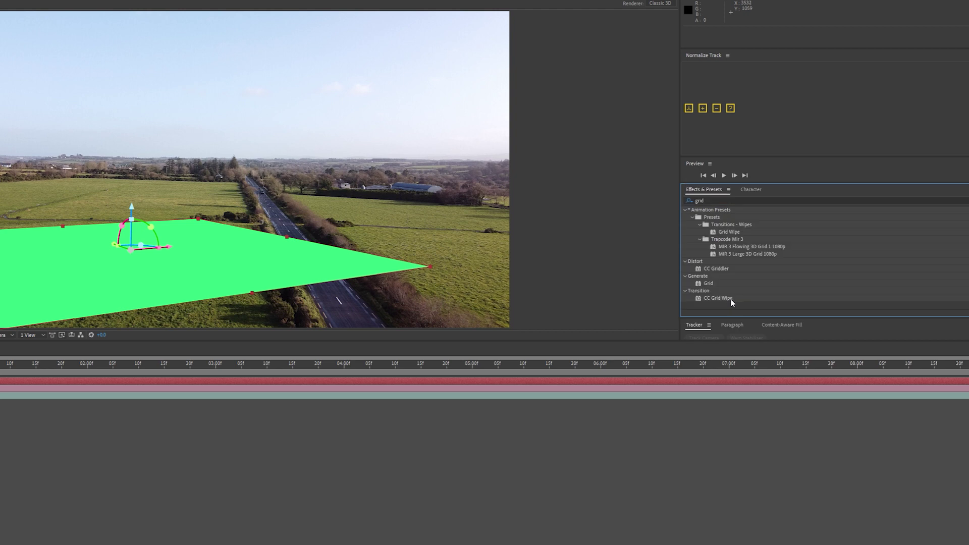
double_click(731, 300)
double_click(718, 282)
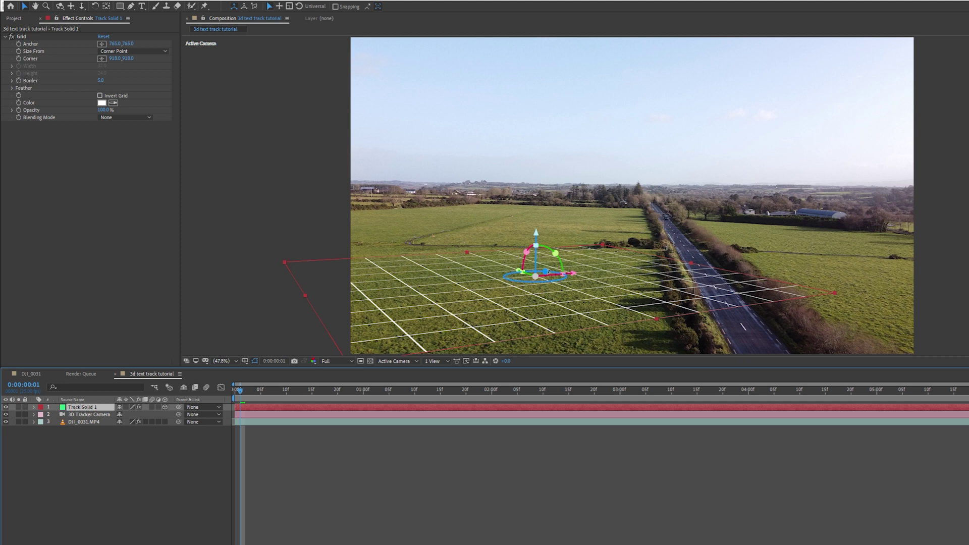
left_click_drag(547, 271, 536, 271)
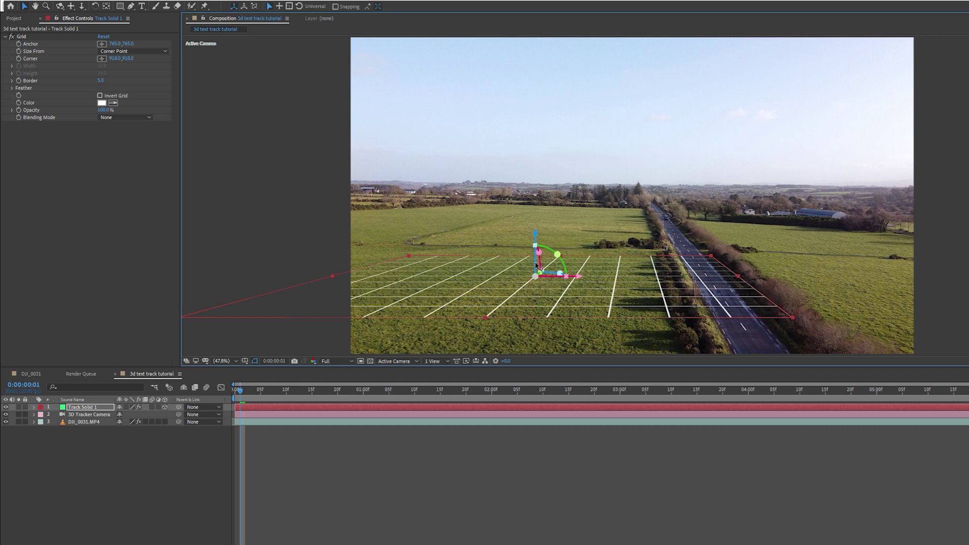
left_click_drag(535, 274, 535, 277)
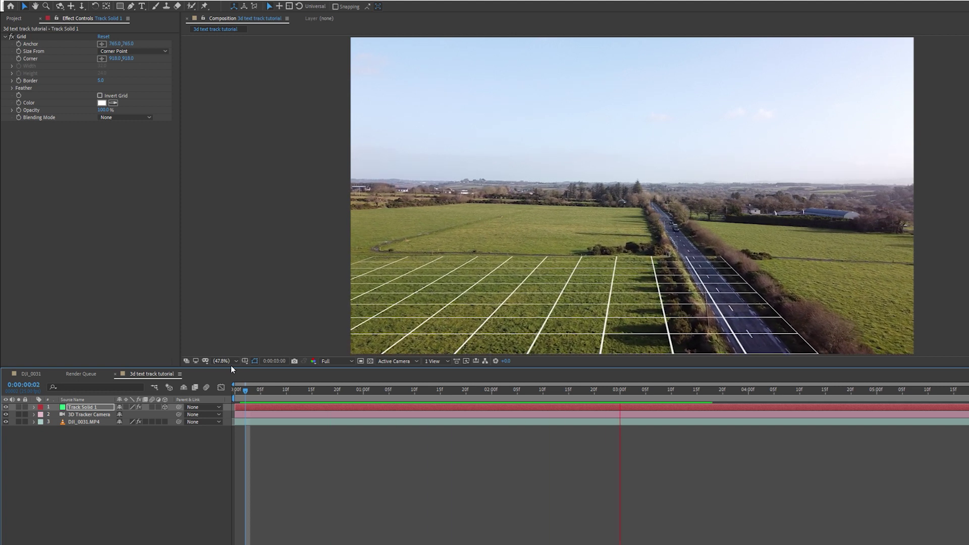
Create a first tracked null from track points on the field
key("space")
left_click_drag(250, 390, 232, 396)
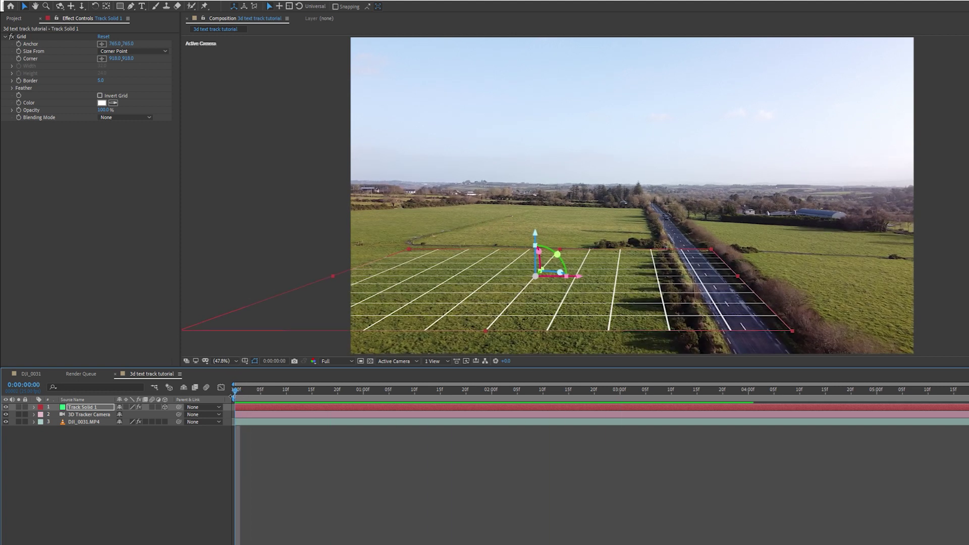
left_click(95, 422)
left_click(44, 37)
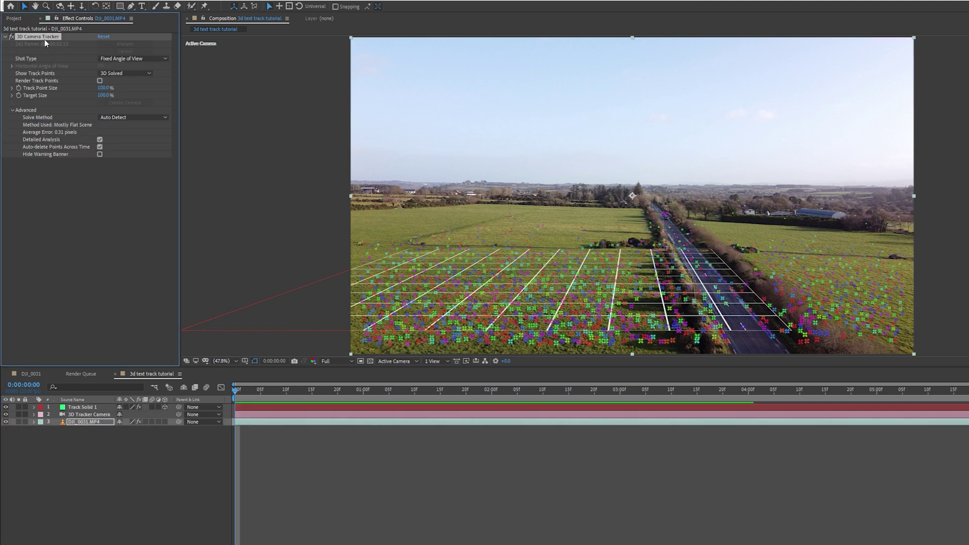
left_click(533, 275)
right_click(533, 275)
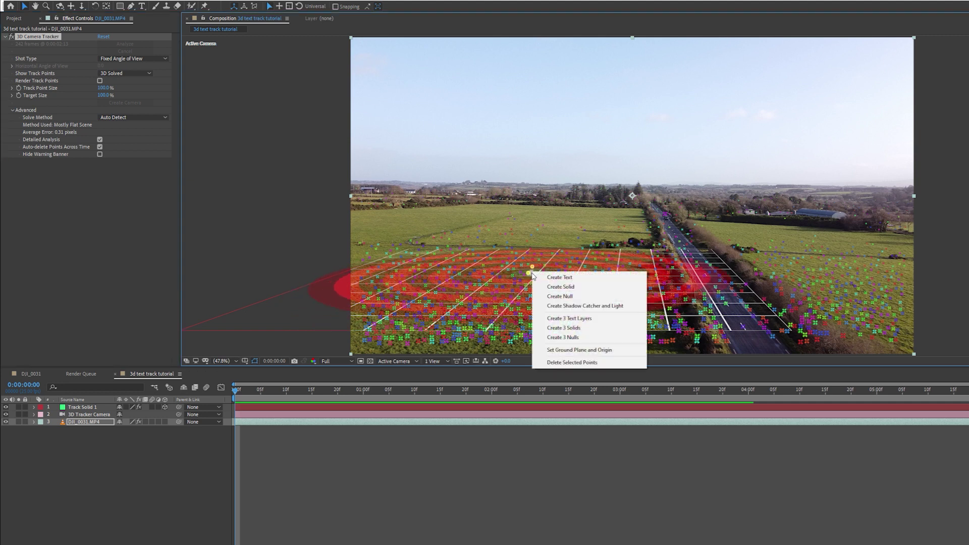
left_click(560, 297)
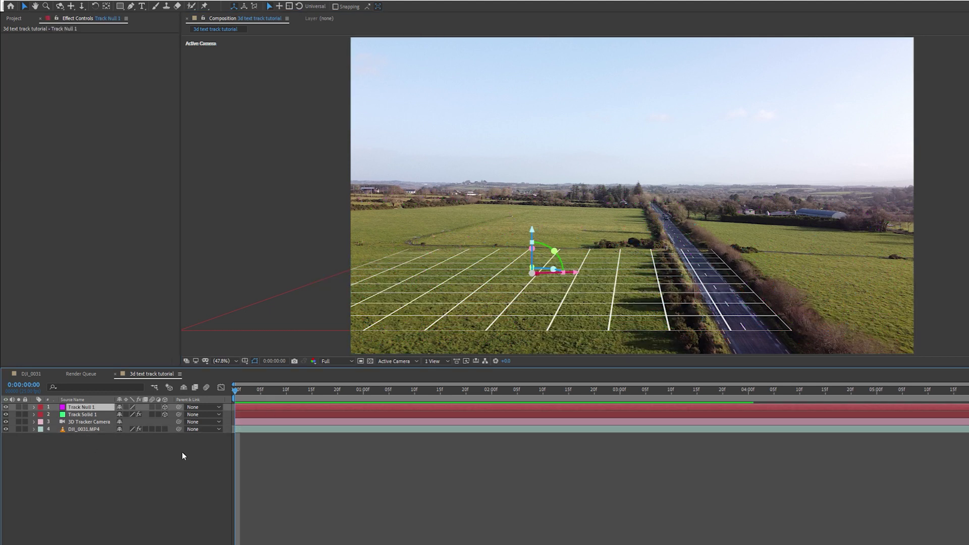
Create a second tracked null from points farther into the field
left_click(142, 443)
left_click(602, 261)
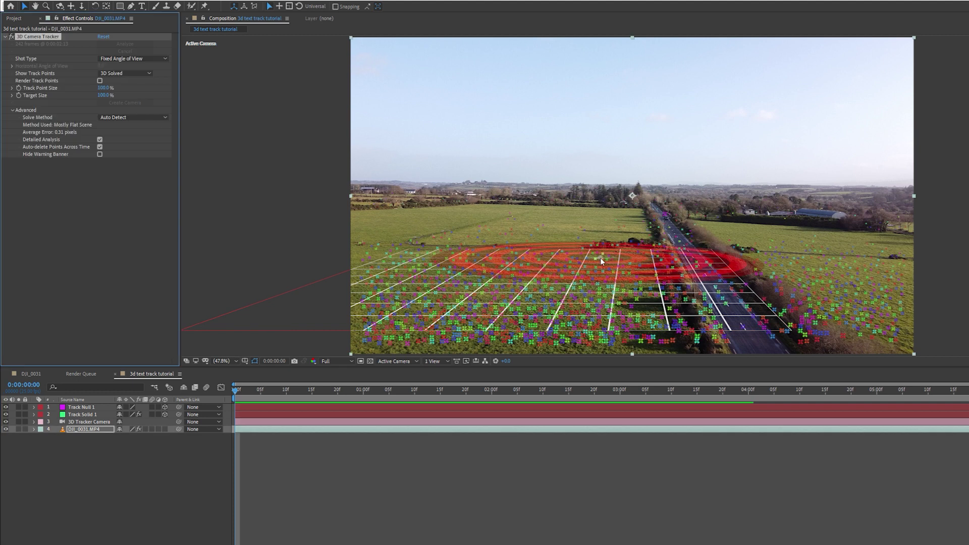
left_click(599, 258)
right_click(598, 258)
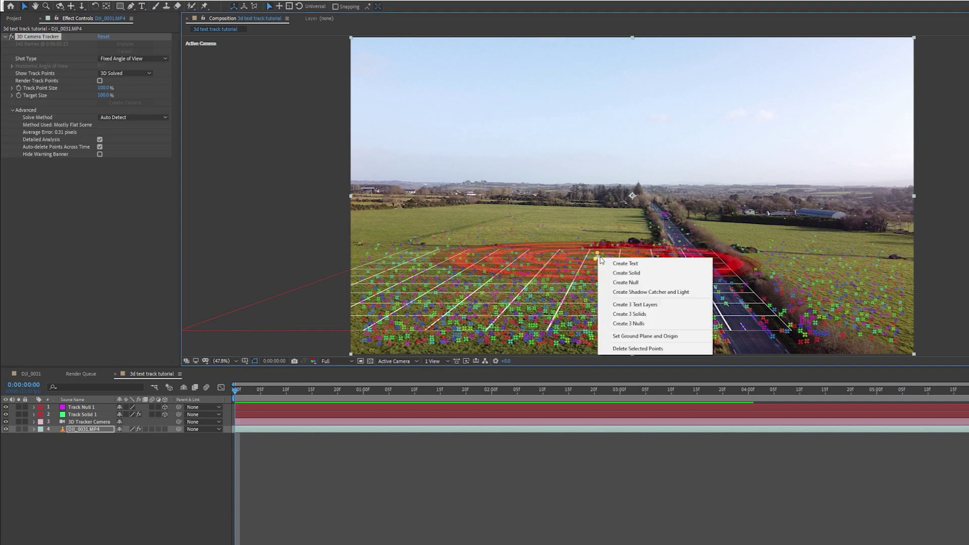
left_click(634, 284)
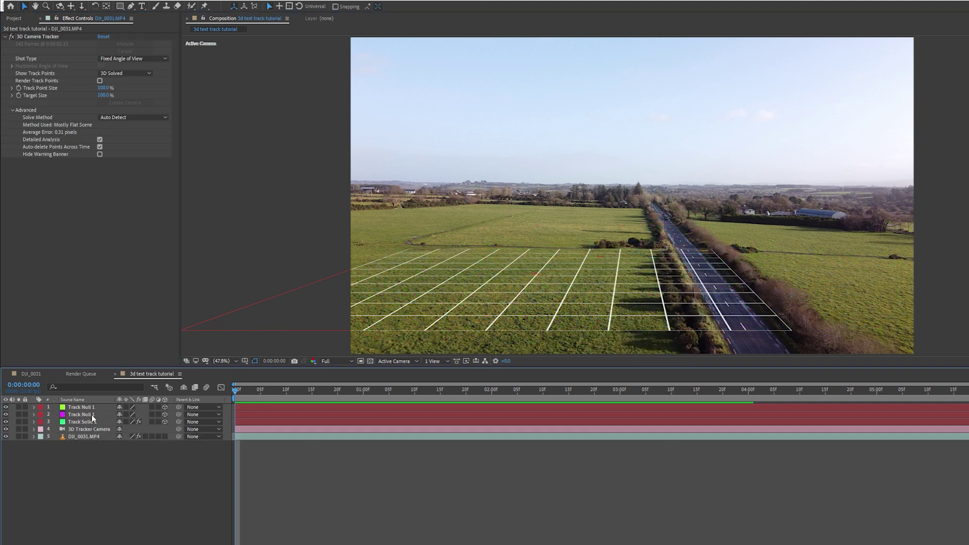
Rename the newer null layer 'Track Null 2'
left_click(92, 407)
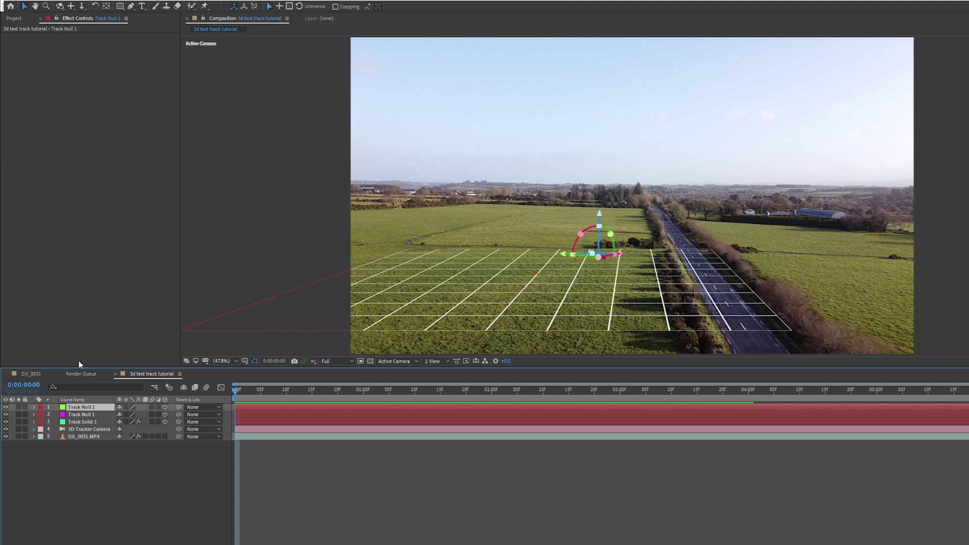
key("Return")
type("Track Null 2")
key("Return")
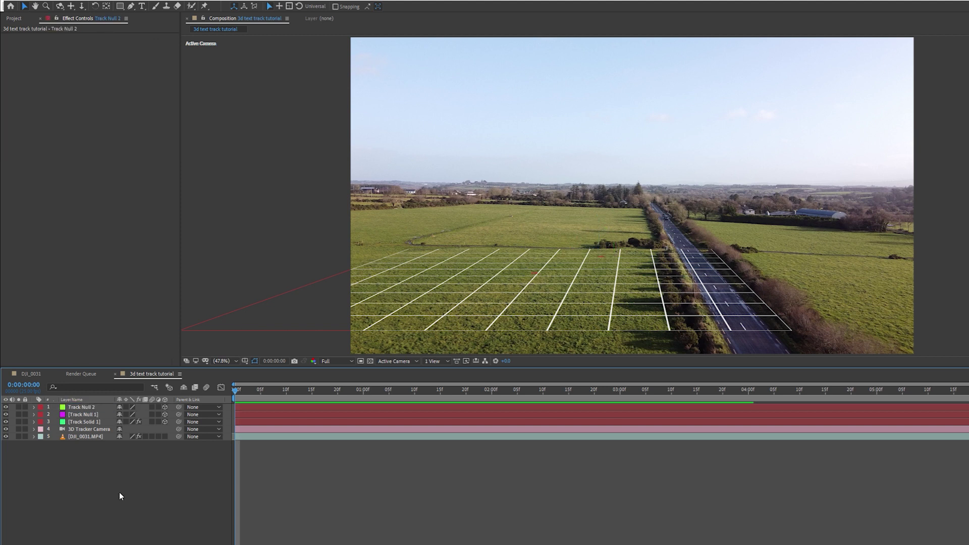
left_click(88, 409)
left_click(92, 414)
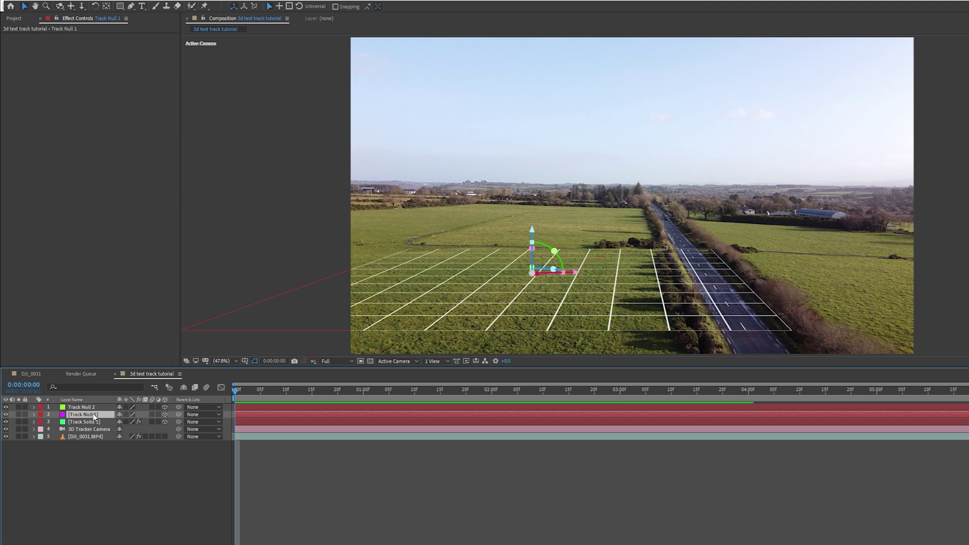
left_click(94, 422)
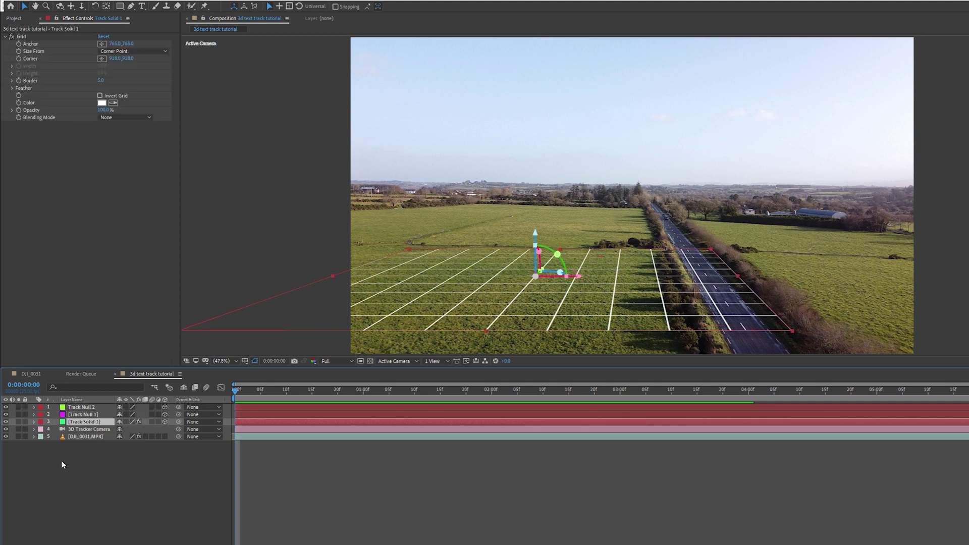
Hide the grid layer and duplicate the drone footage layer
left_click(6, 422)
left_click(89, 437)
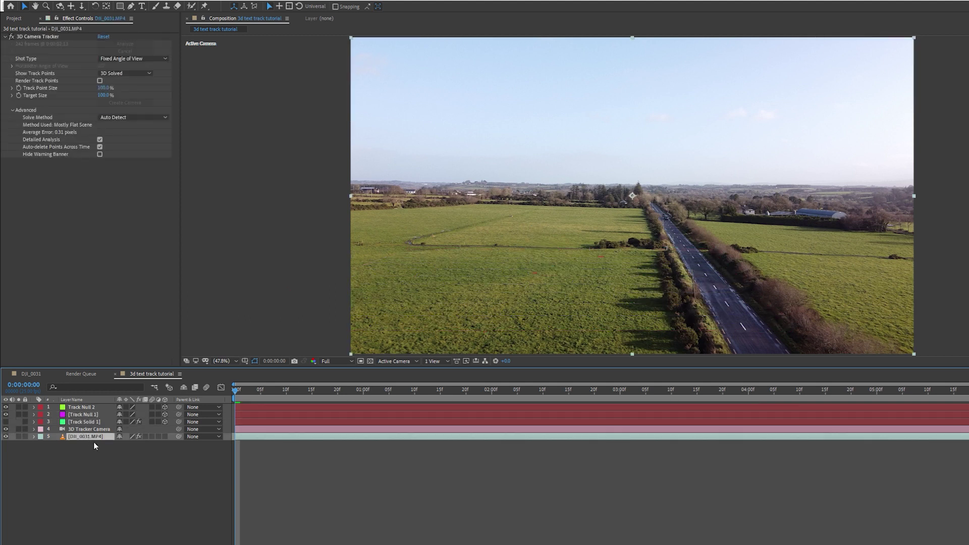
left_click(85, 443)
left_click(84, 438)
left_click(25, 0)
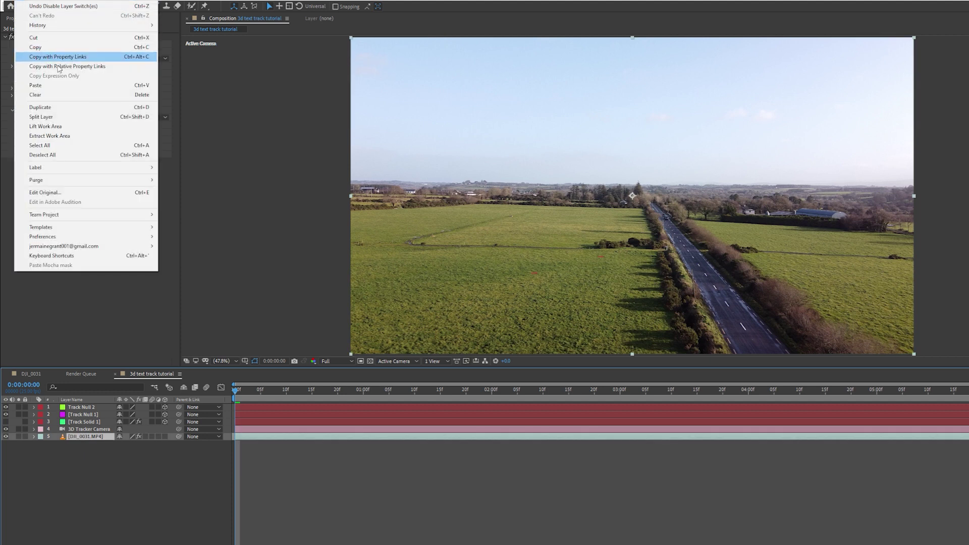
left_click(72, 108)
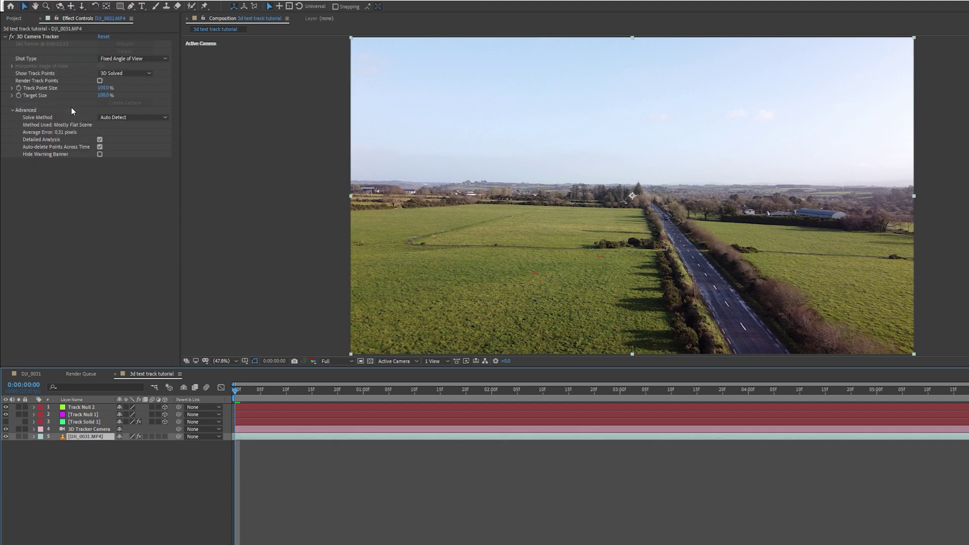
Delete the 3D Camera Tracker effect from the duplicate footage layer
left_click(128, 465)
left_click(84, 437)
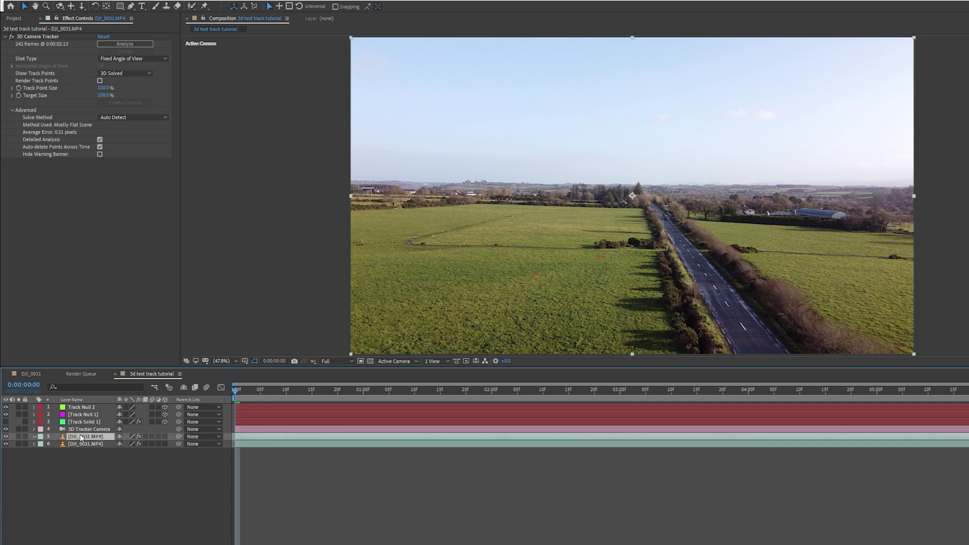
left_click(38, 36)
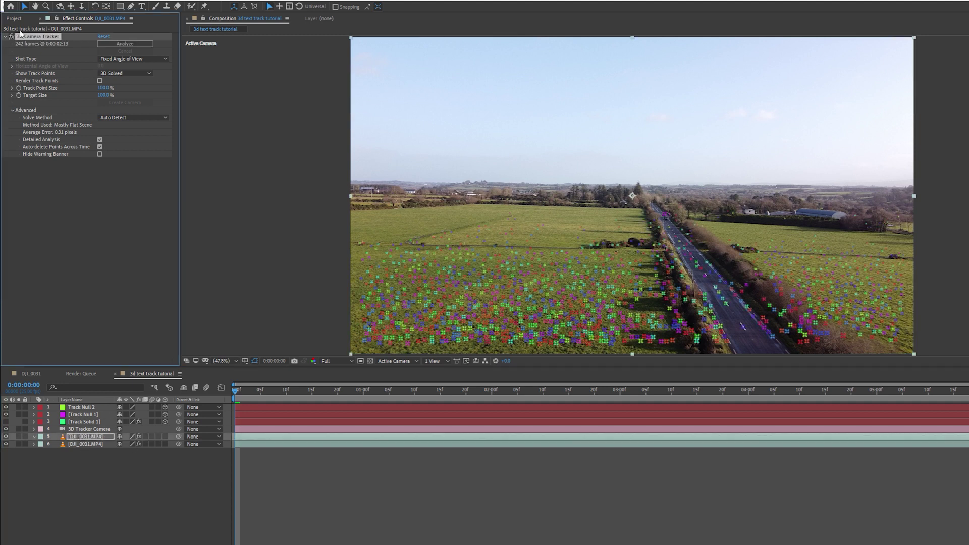
key("Delete")
Freeze the copy with Freeze Frame and rename it 'environment'
right_click(82, 437)
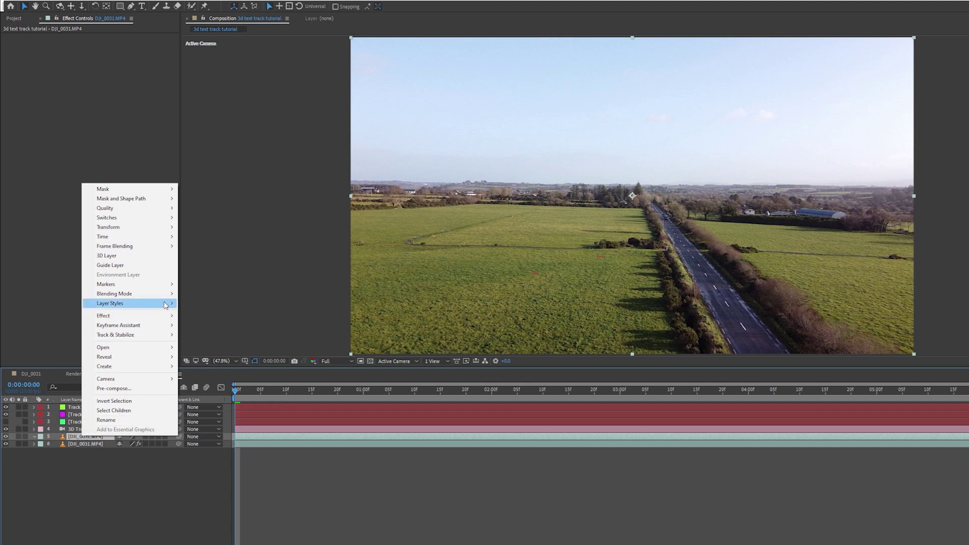
mouse_move(156, 240)
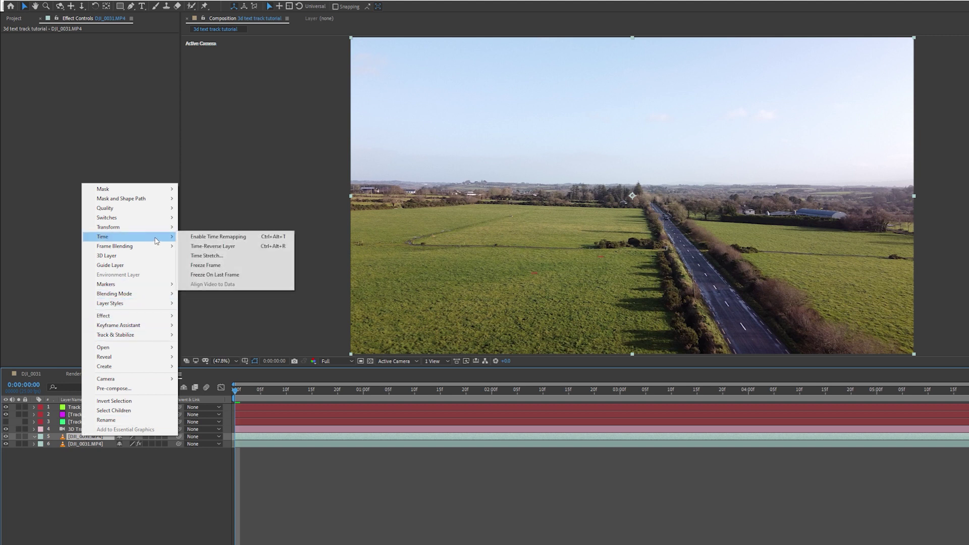
left_click(220, 266)
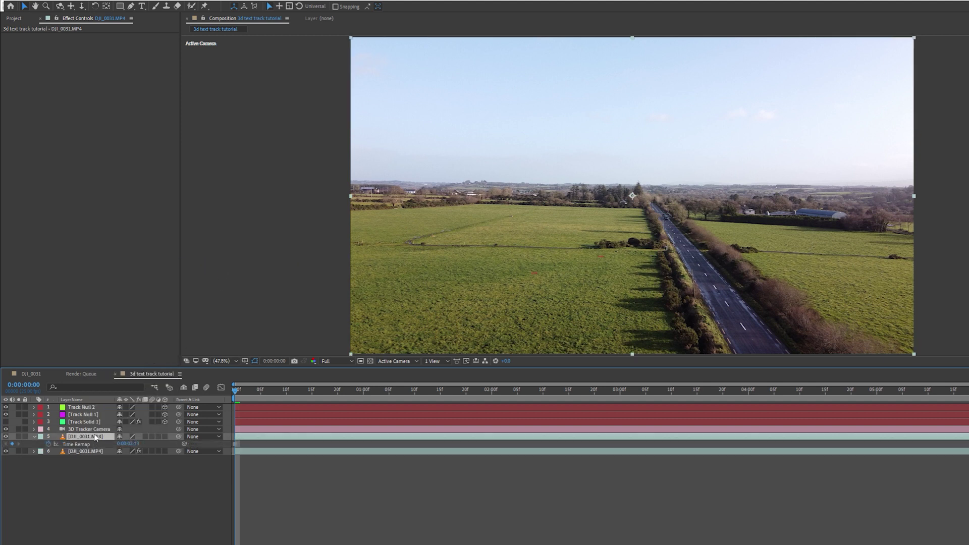
key("Return")
type("environment")
key("Return")
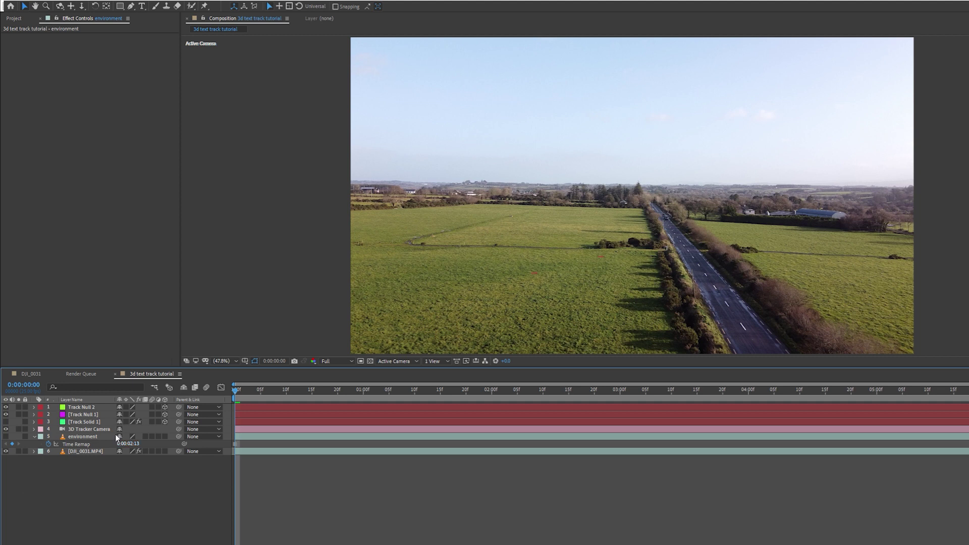
Create a new text layer reading '3D TEXT'
right_click(103, 478)
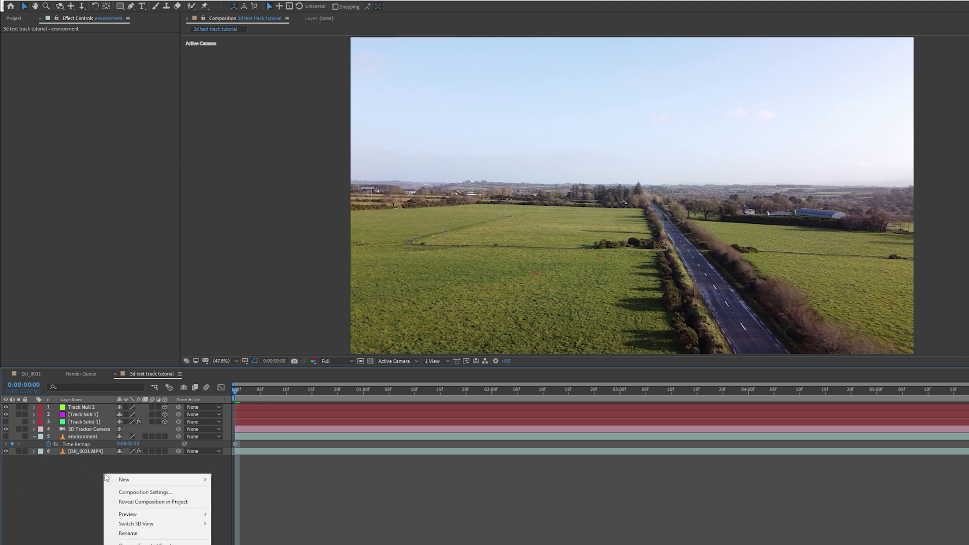
mouse_move(159, 481)
left_click(253, 492)
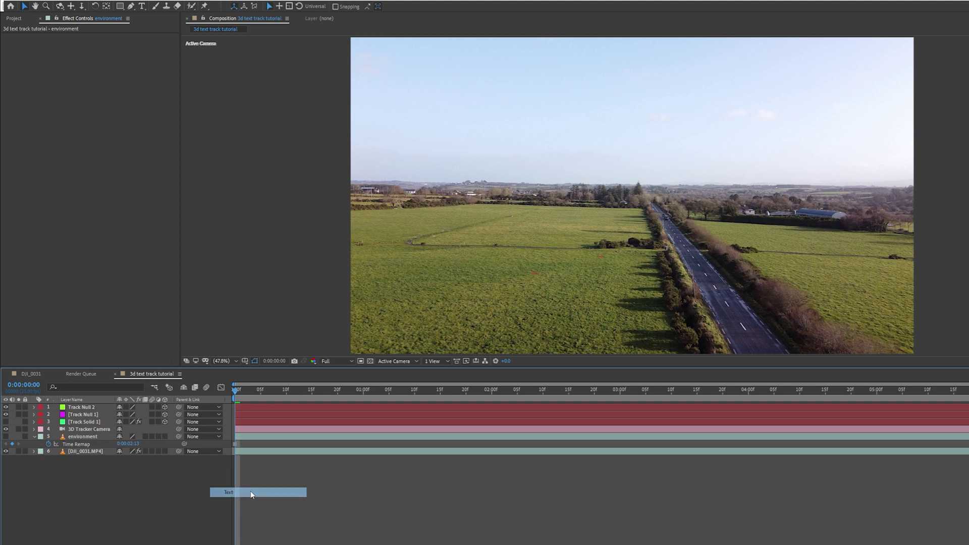
key("Caps_Lock")
type("3D TEXT")
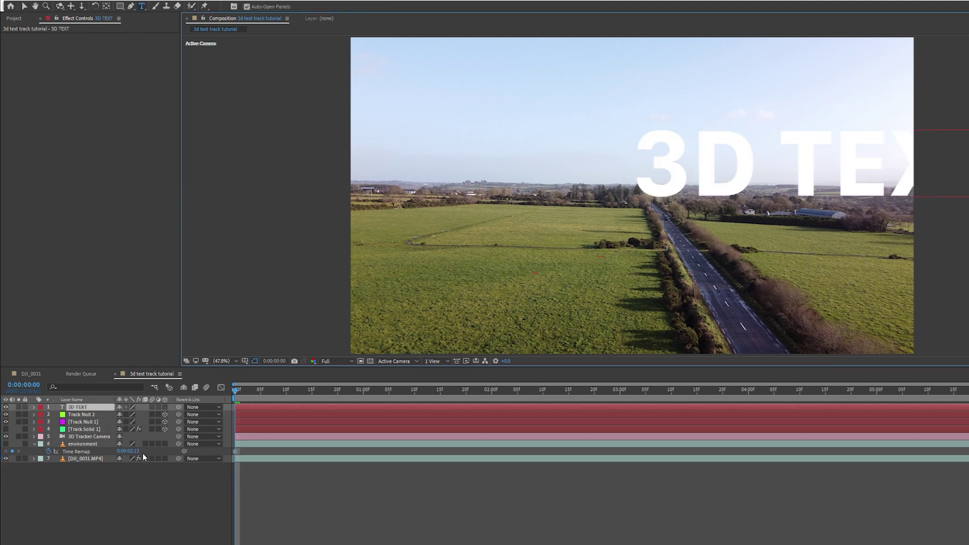
key("KP_Enter")
Move the text to Position X 776 near frame centre, then hide the layer
key("p")
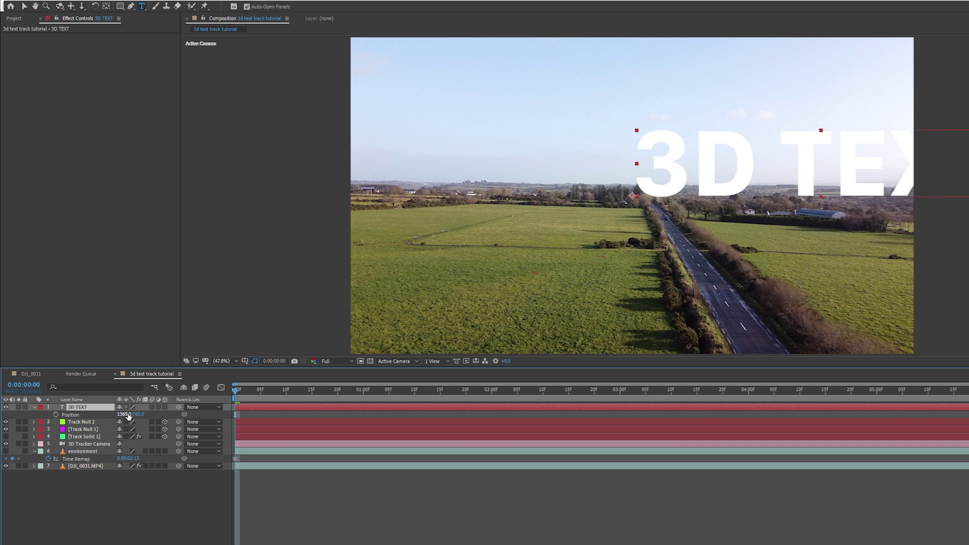
left_click_drag(123, 414, 57, 414)
left_click(44, 507)
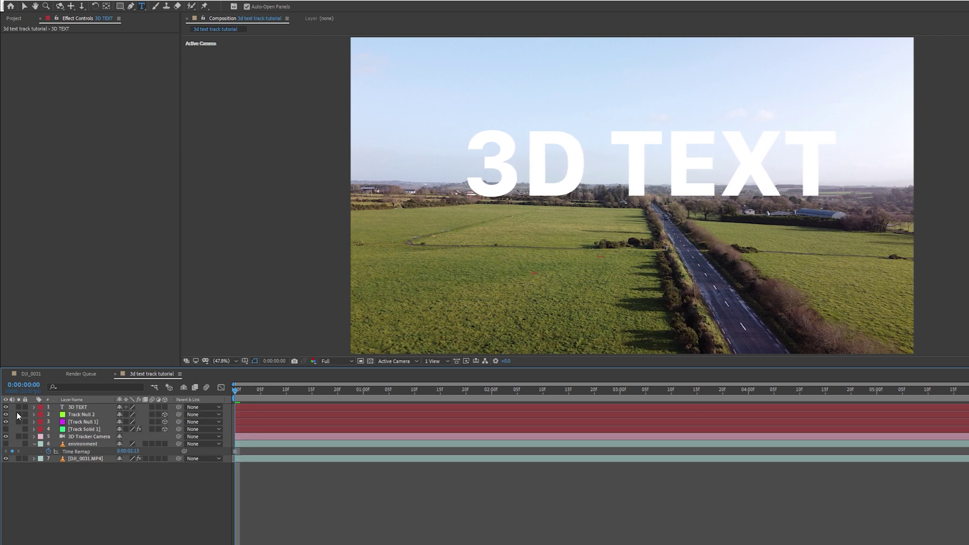
left_click(6, 407)
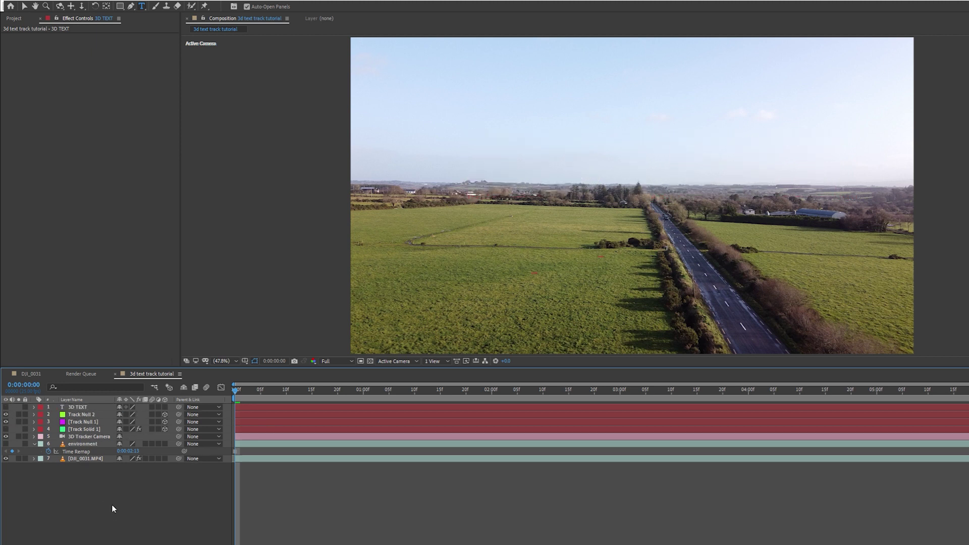
Create a new black solid layer, Black Solid 2
right_click(103, 487)
mouse_move(136, 490)
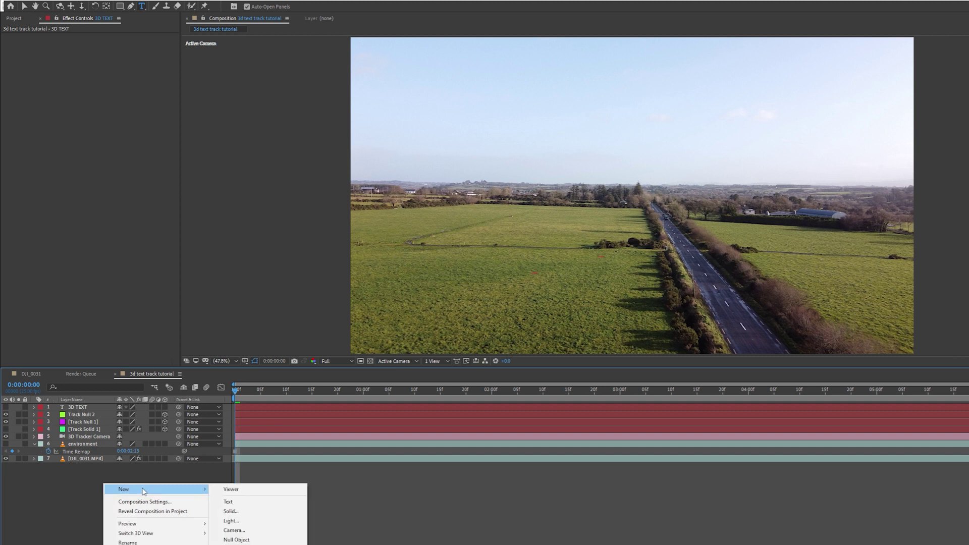
left_click(247, 513)
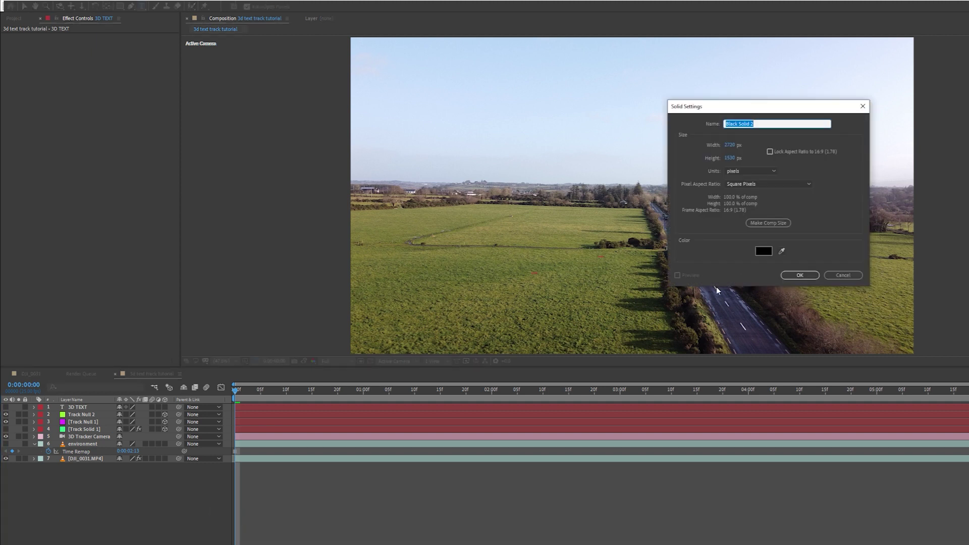
left_click(803, 275)
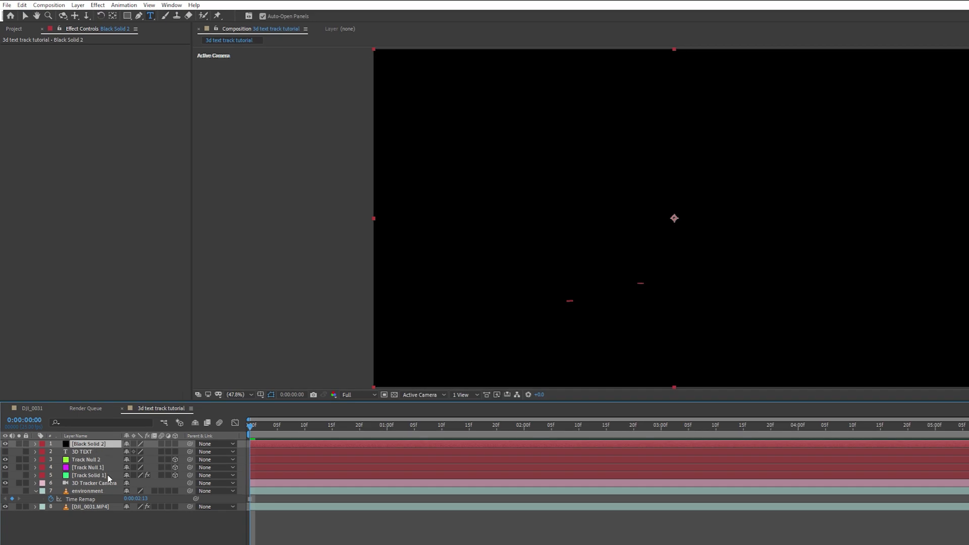
Apply Video Copilot's Element effect to the new solid
left_click(98, 5)
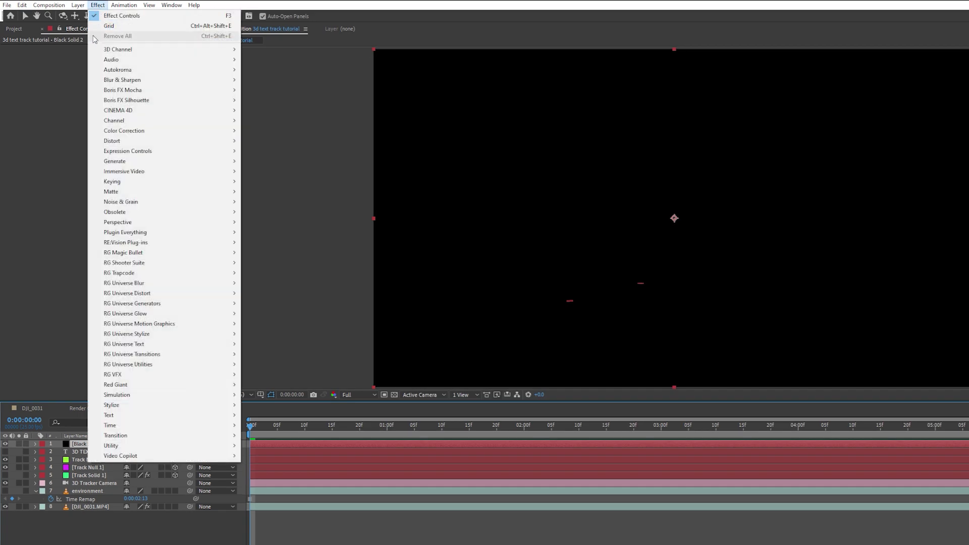
mouse_move(164, 460)
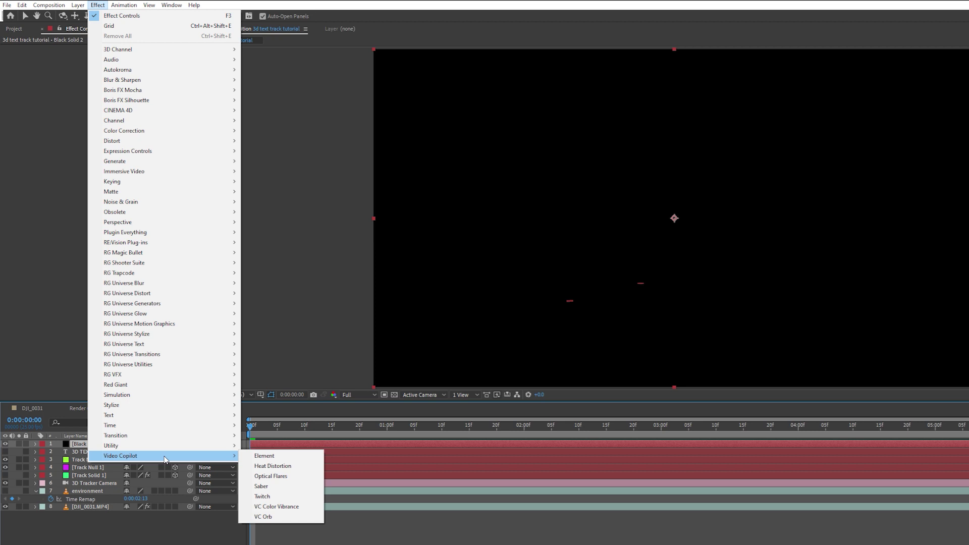
left_click(268, 456)
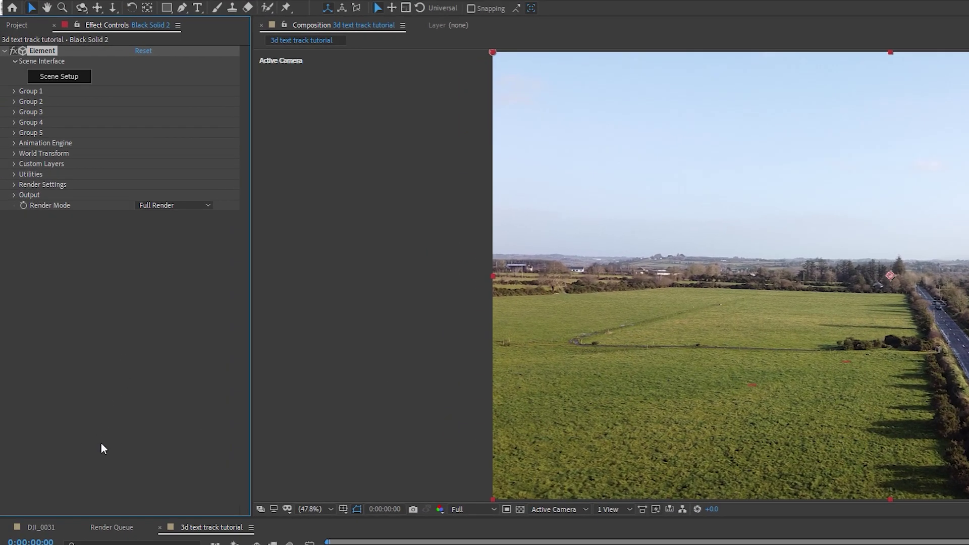
Set Element's Physical Environment Override Layer to 7. environment
left_click(14, 185)
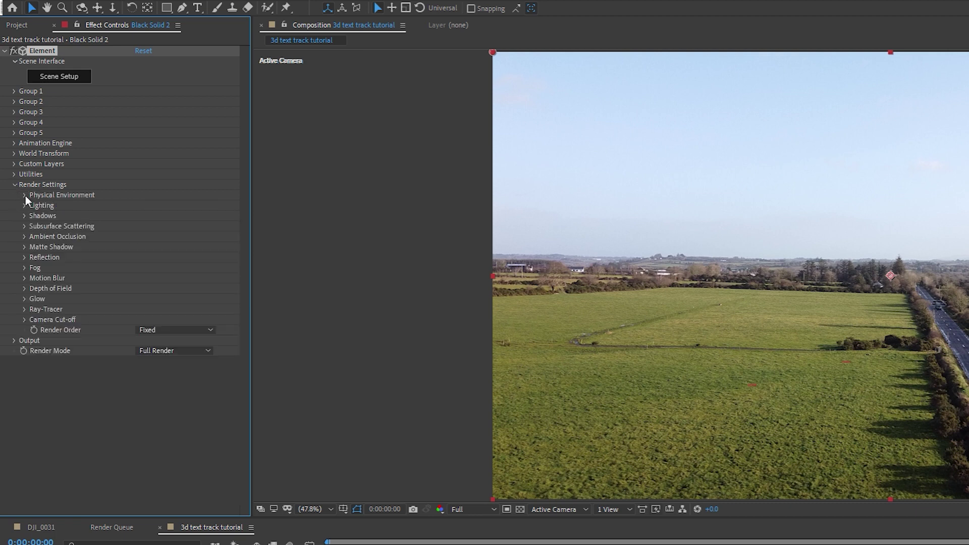
left_click(25, 195)
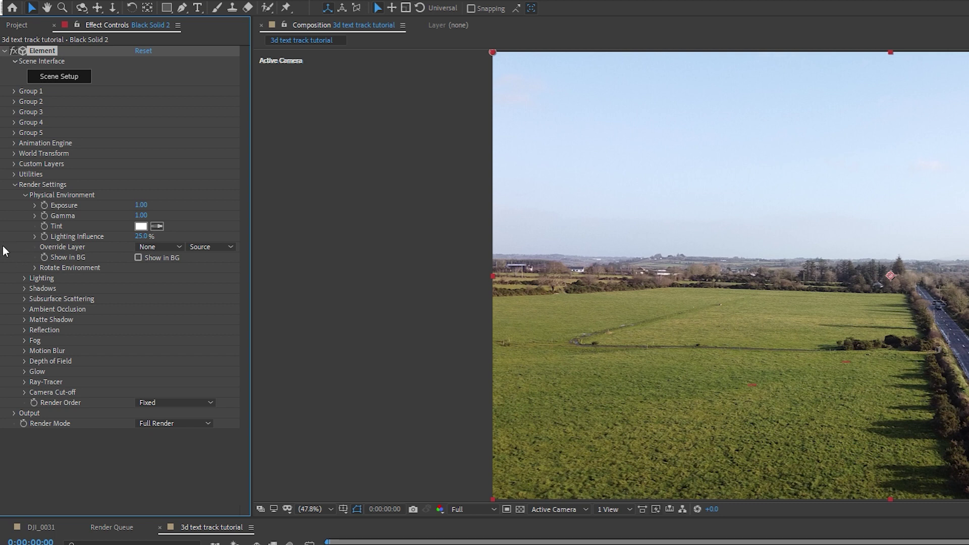
left_click(177, 248)
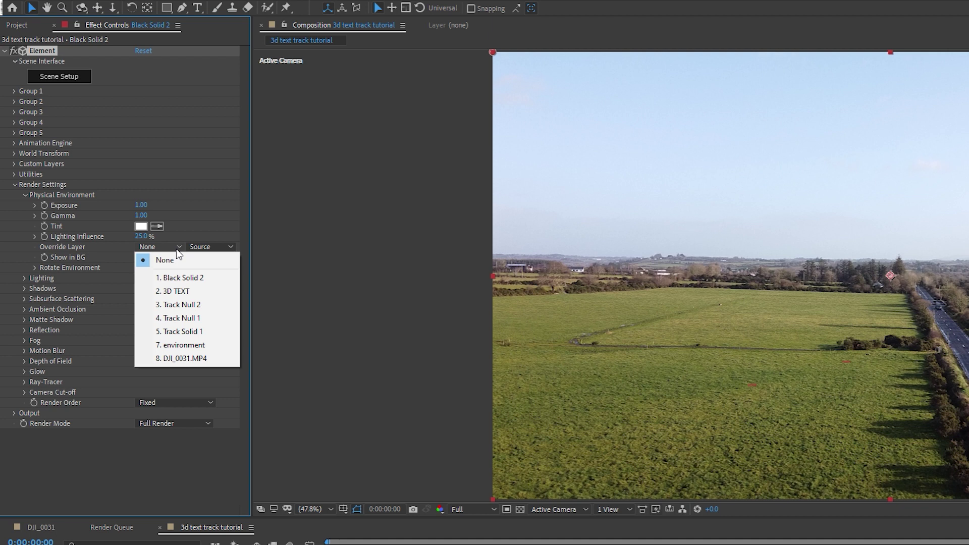
left_click(199, 344)
Set Element's Custom Texture Maps Layer 1 to the 7. environment layer
left_click(14, 164)
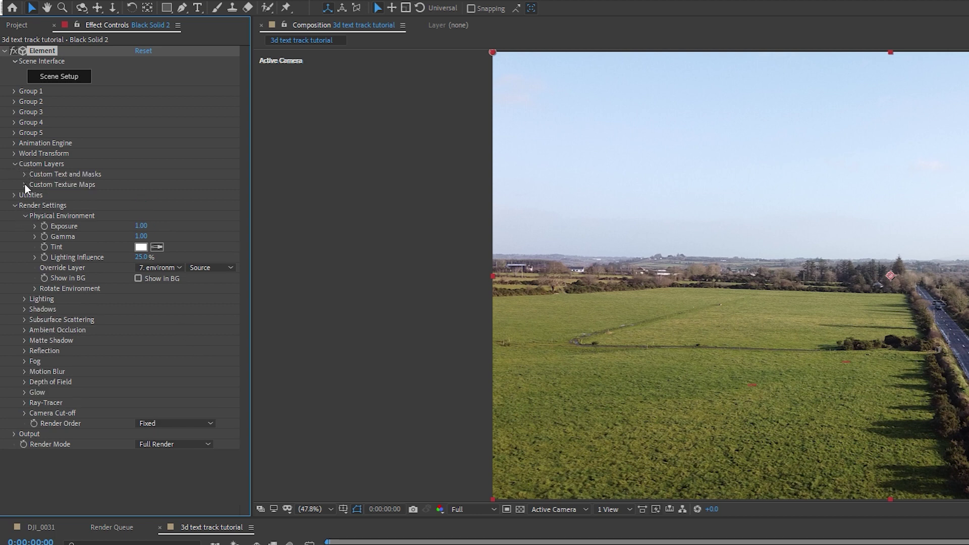
left_click(24, 184)
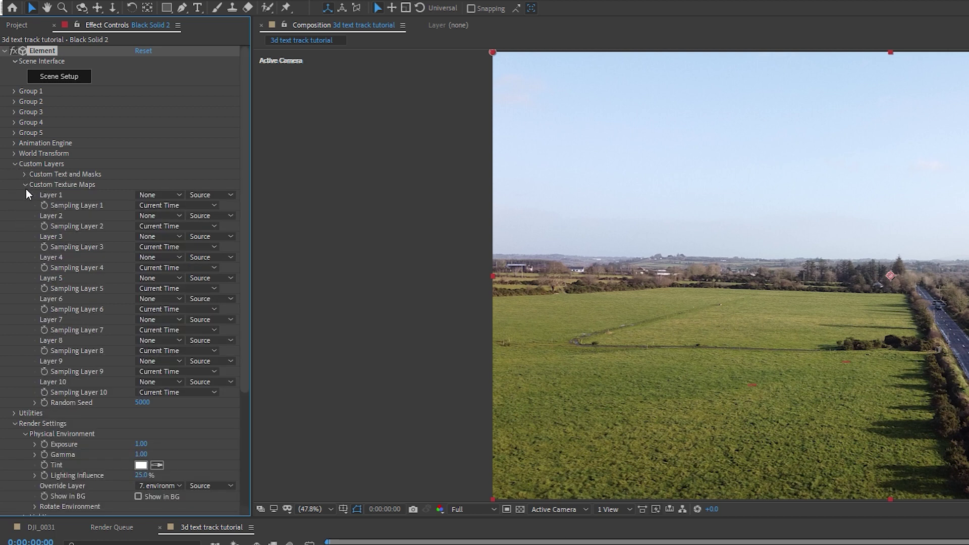
left_click(174, 195)
left_click(187, 293)
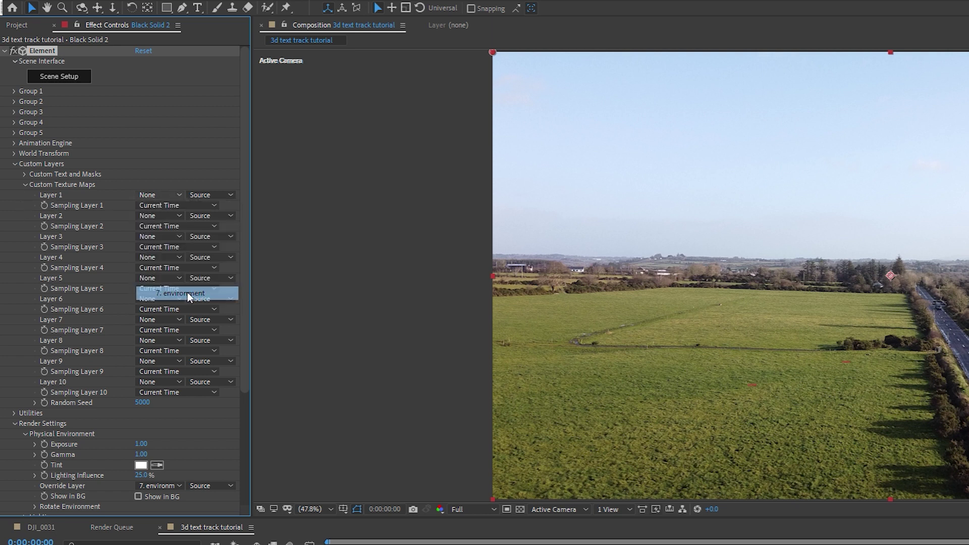
left_click(26, 185)
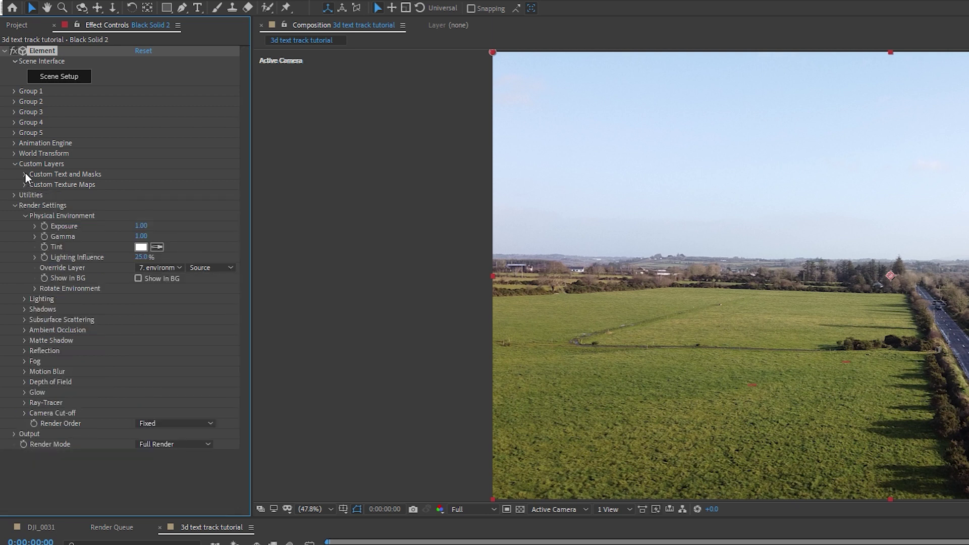
Set Custom Text and Masks Path Layer 1 to the 3D TEXT layer
left_click(25, 175)
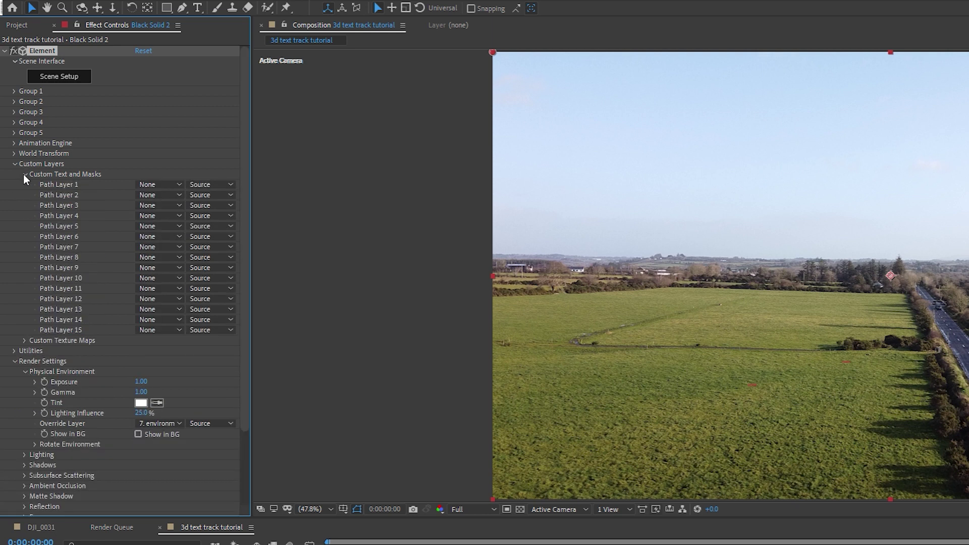
left_click(175, 183)
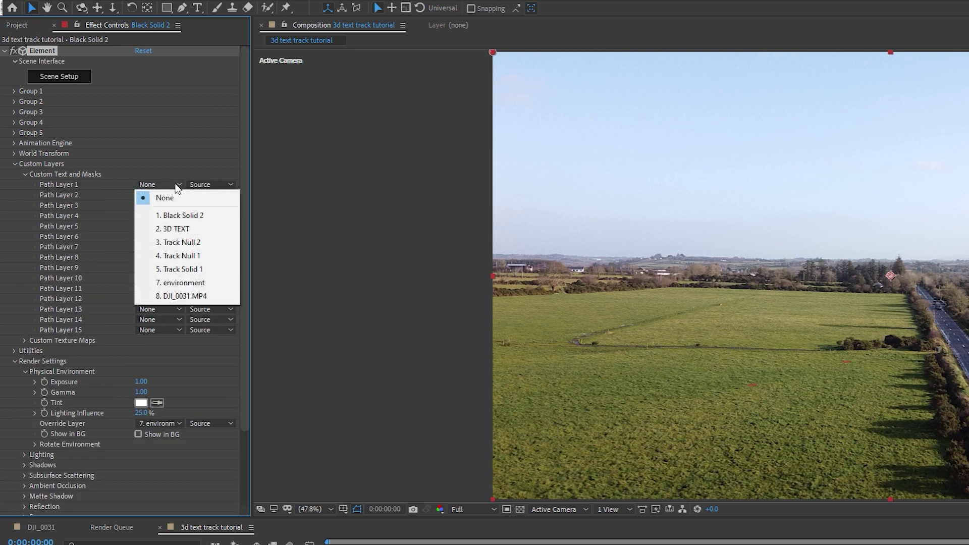
left_click(191, 229)
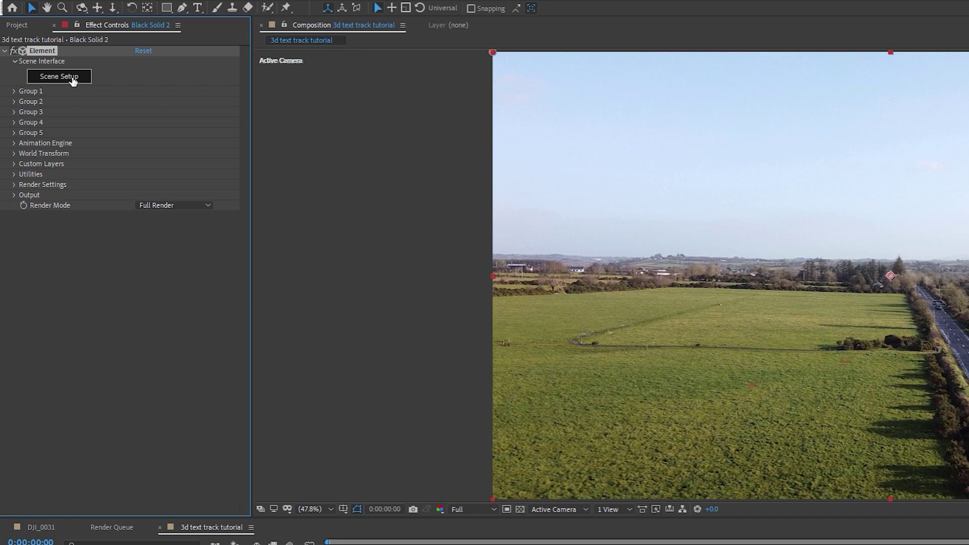
Extrude the 3D TEXT in Element's Scene Setup and set Bevel Scale to 12.83
left_click(74, 80)
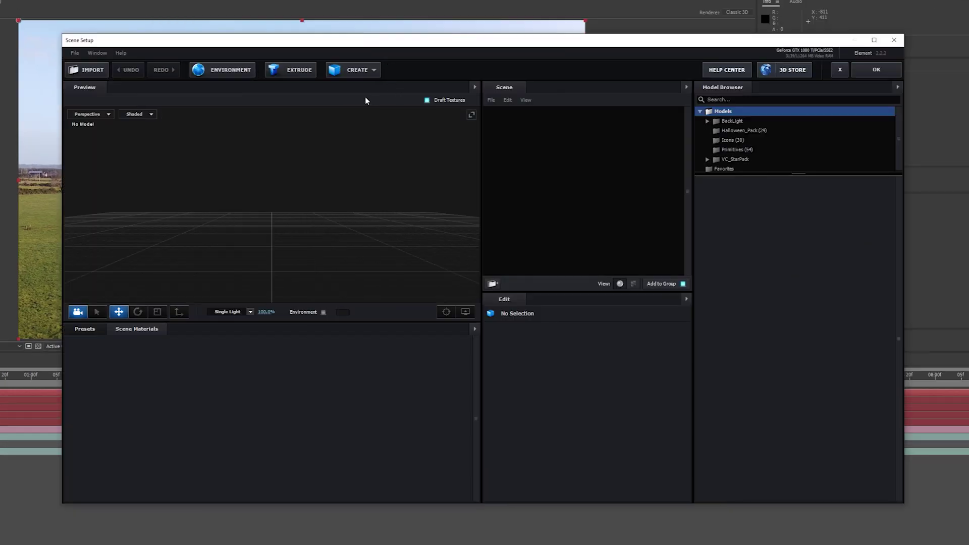
left_click(293, 69)
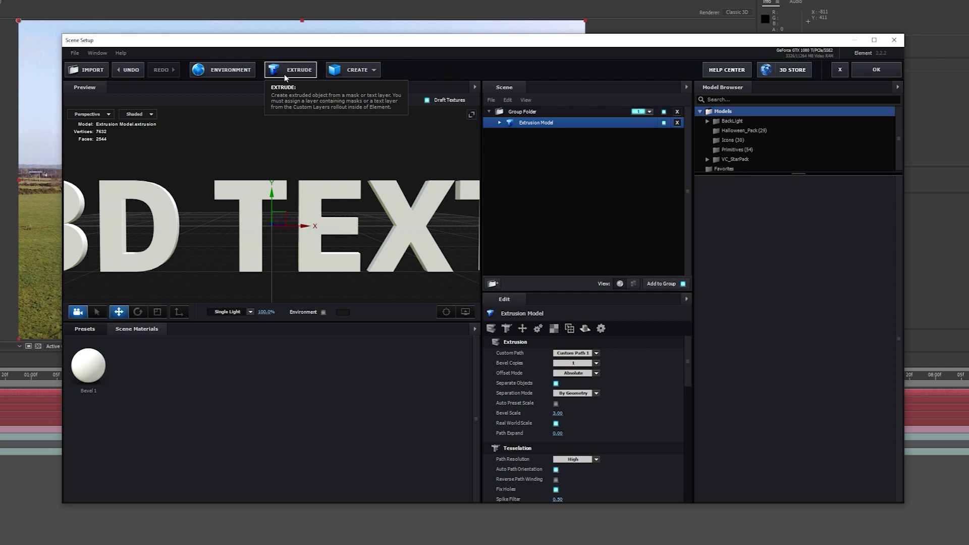
scroll(357, 267, "down", 5)
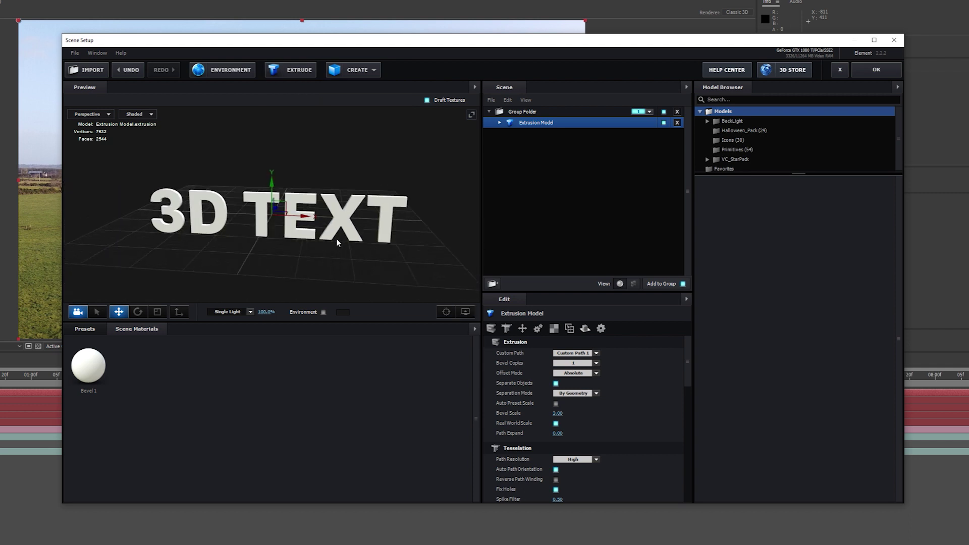
left_click_drag(267, 178, 310, 209)
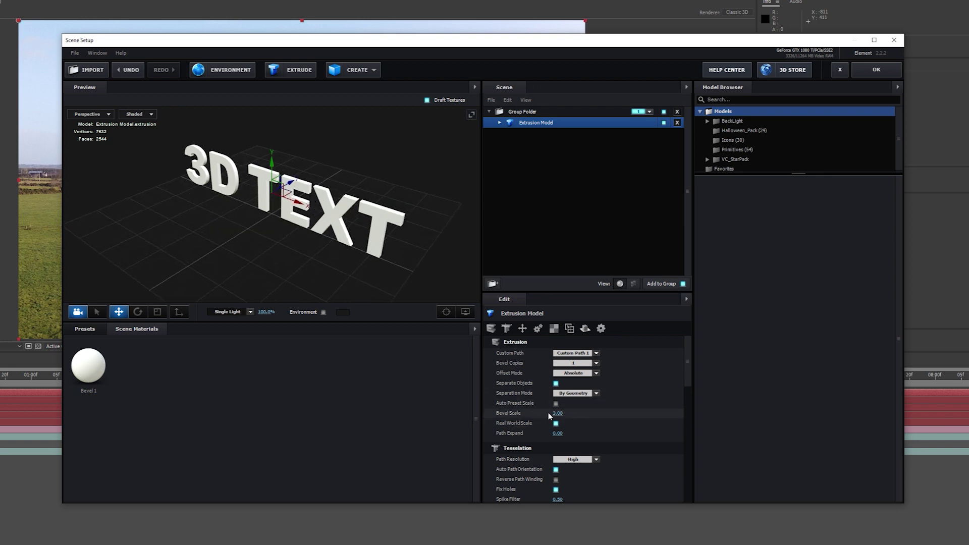
left_click_drag(557, 413, 938, 382)
left_click_drag(274, 259, 232, 223)
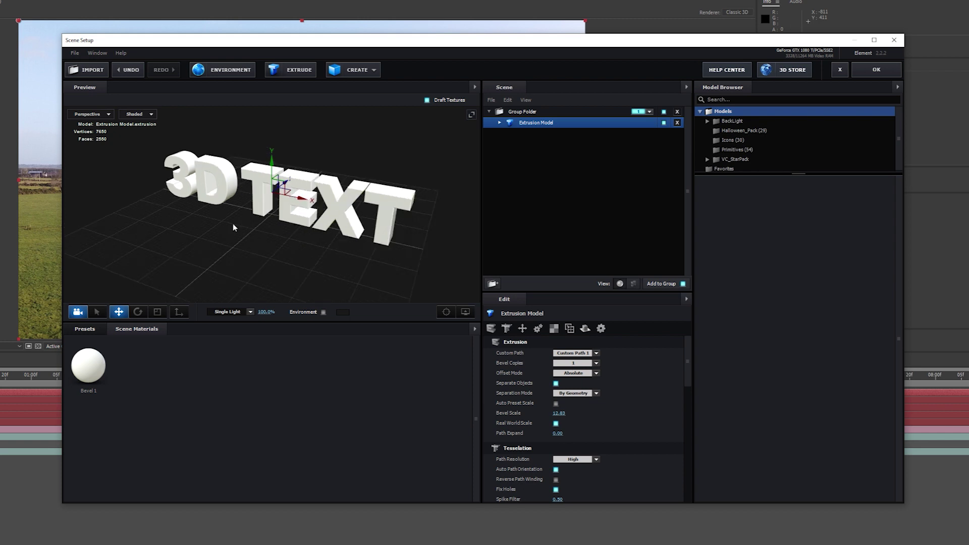
Coat the 3D TEXT with a dark Pro_Shaders_2 Metal material and apply the scene
left_click(85, 329)
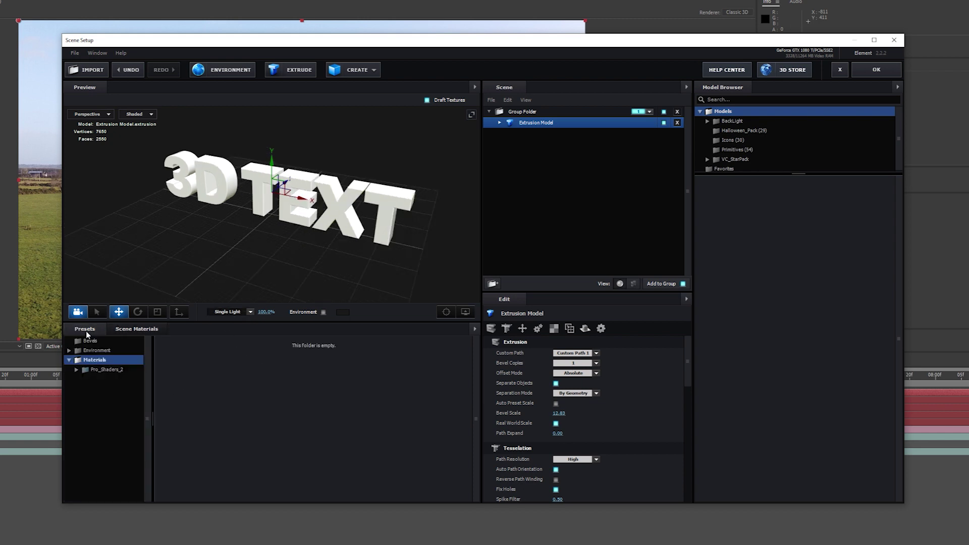
double_click(105, 369)
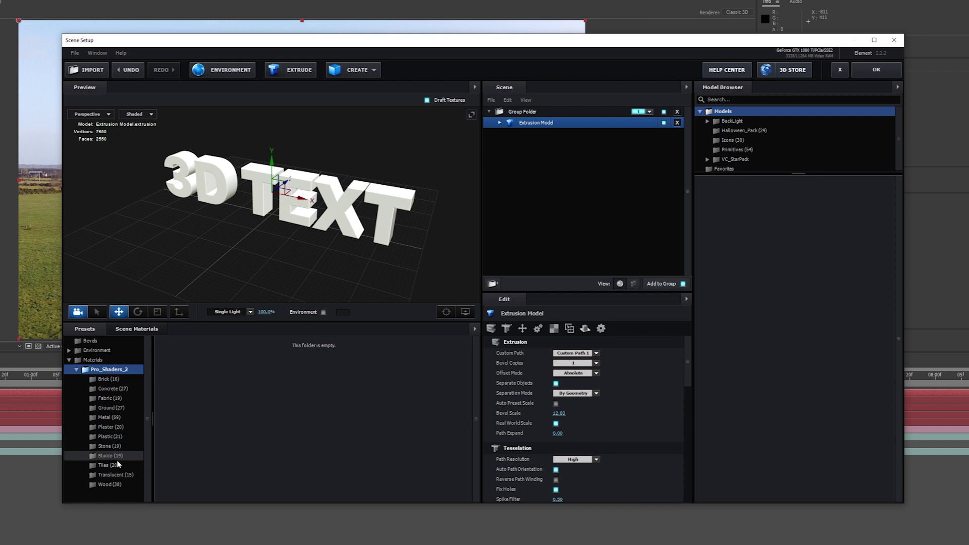
left_click(112, 418)
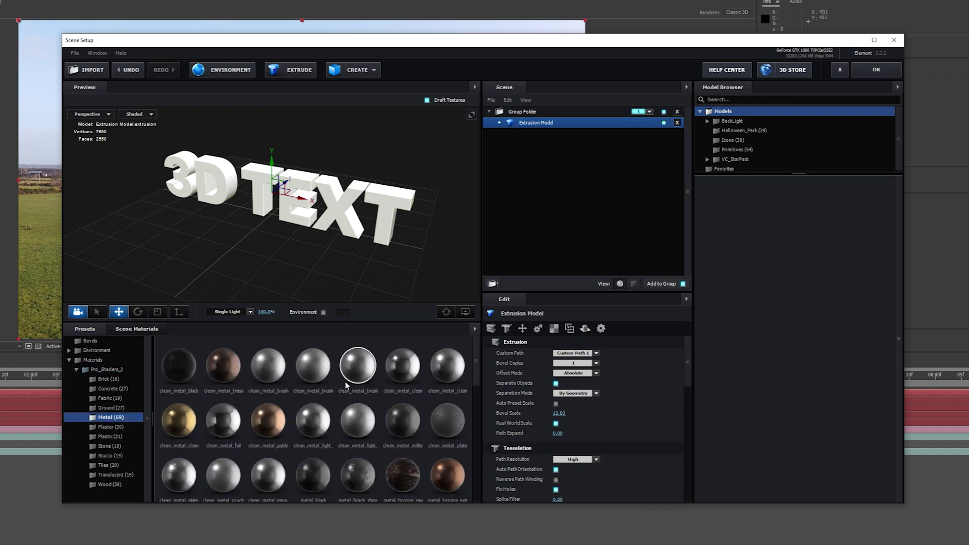
left_click(358, 361)
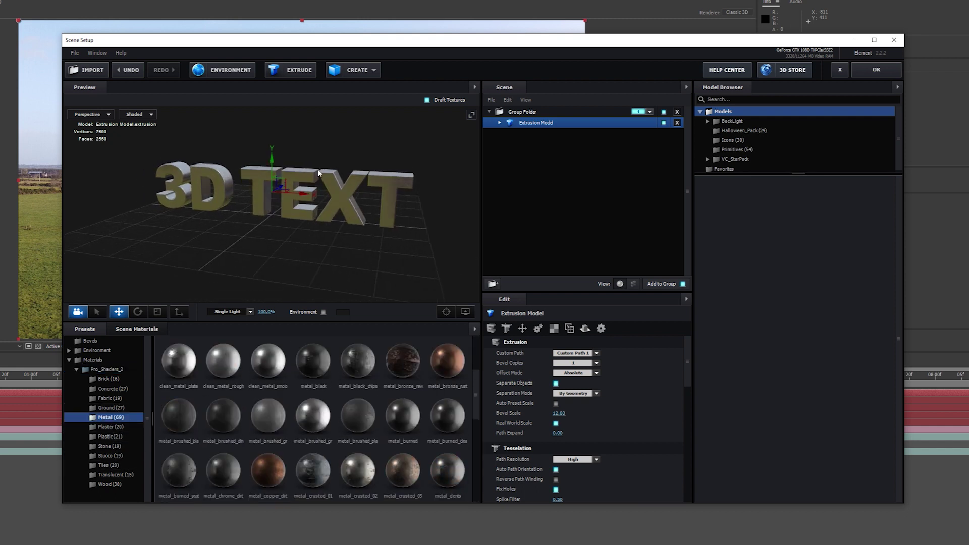
left_click(877, 71)
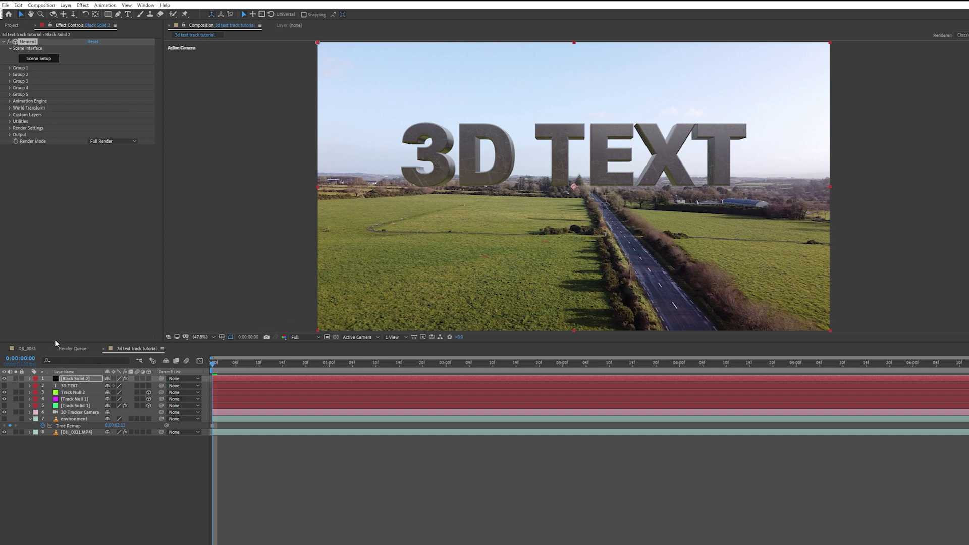
Reveal Track Null 1's Position values
left_click(74, 392)
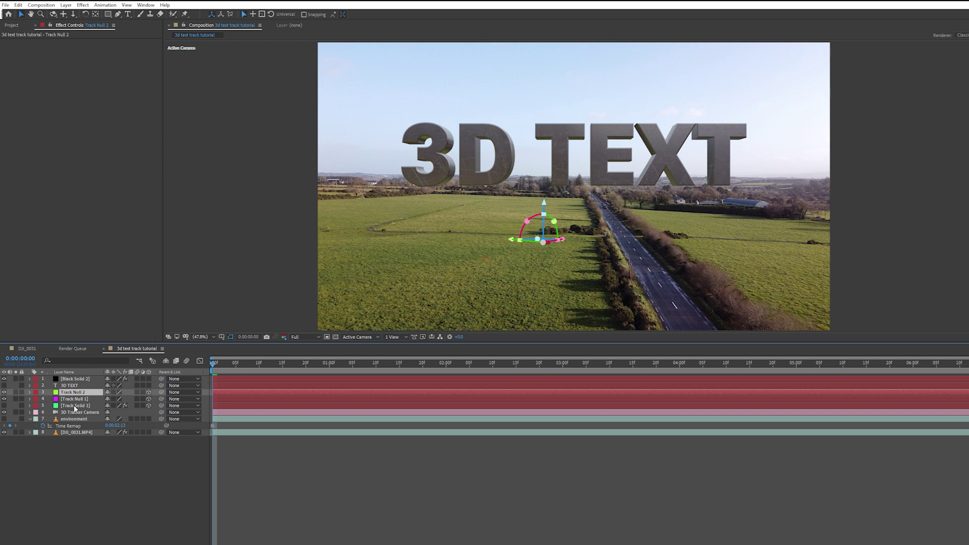
left_click(75, 399)
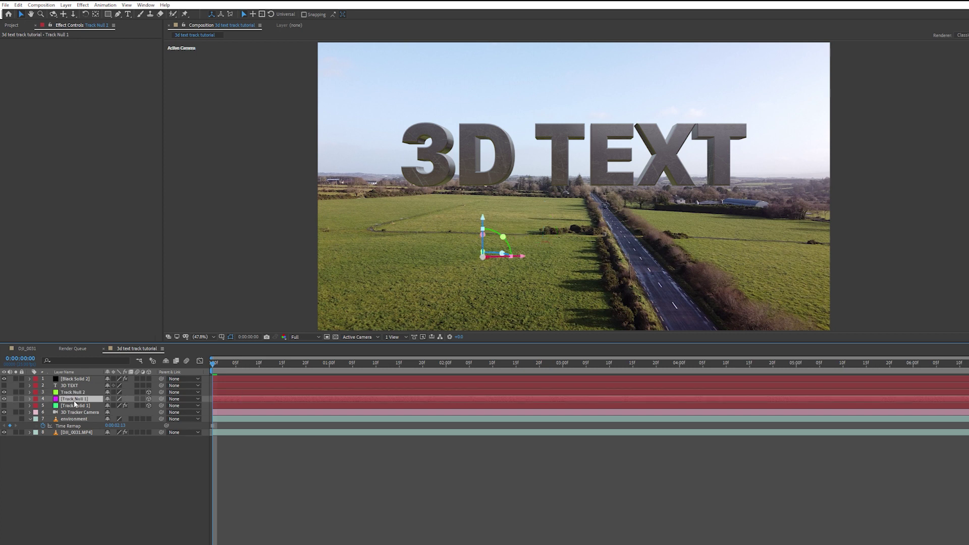
key("p")
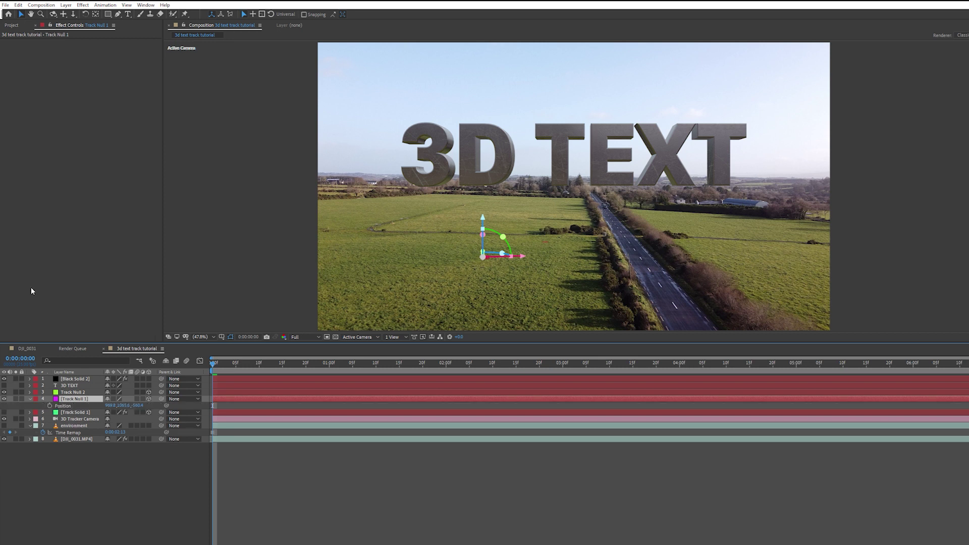
Rename the Black Solid 2 layer to 'element 3d layer'
left_click(73, 379)
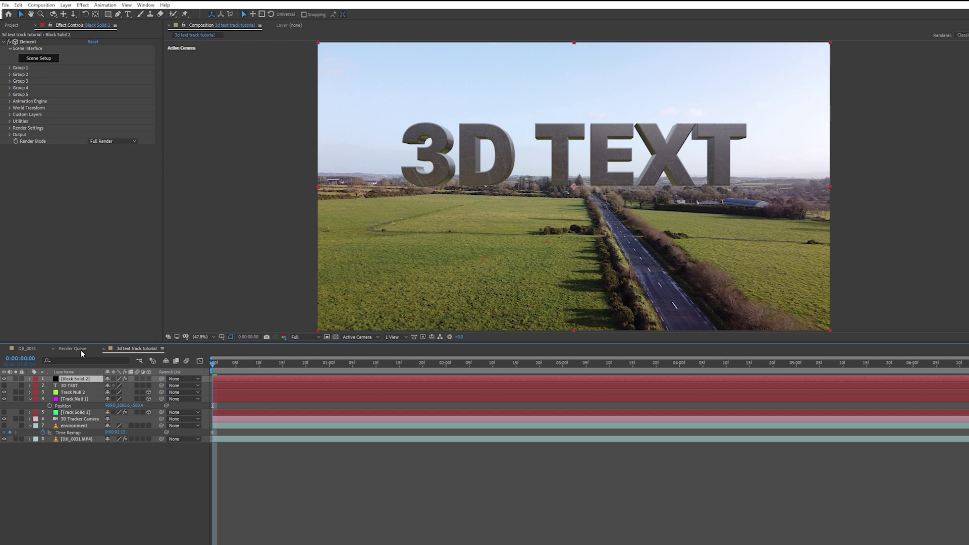
type("element 3d layer")
key("Return")
Copy Track Null 1's X and Y position into Group 1's Particle Replicator Position XY
left_click(11, 68)
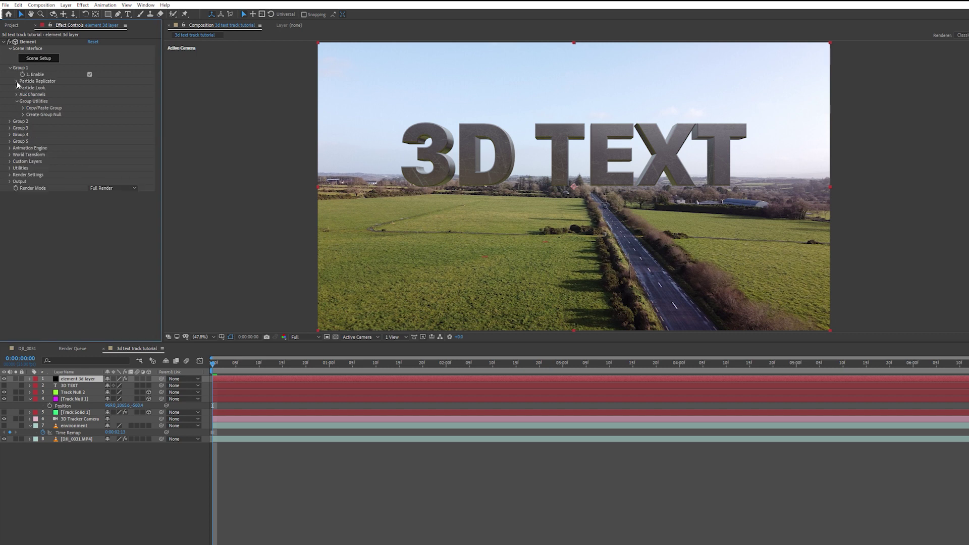
left_click(17, 82)
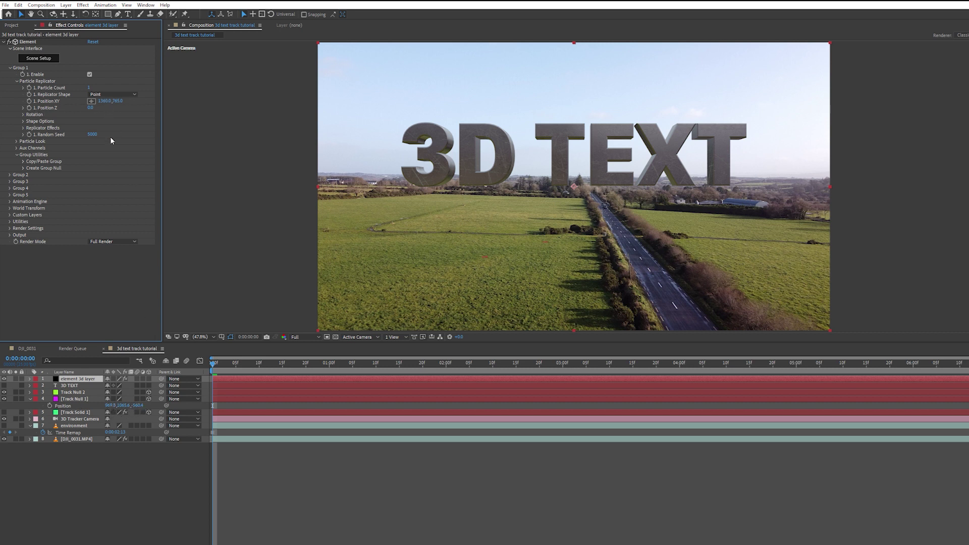
left_click(111, 406)
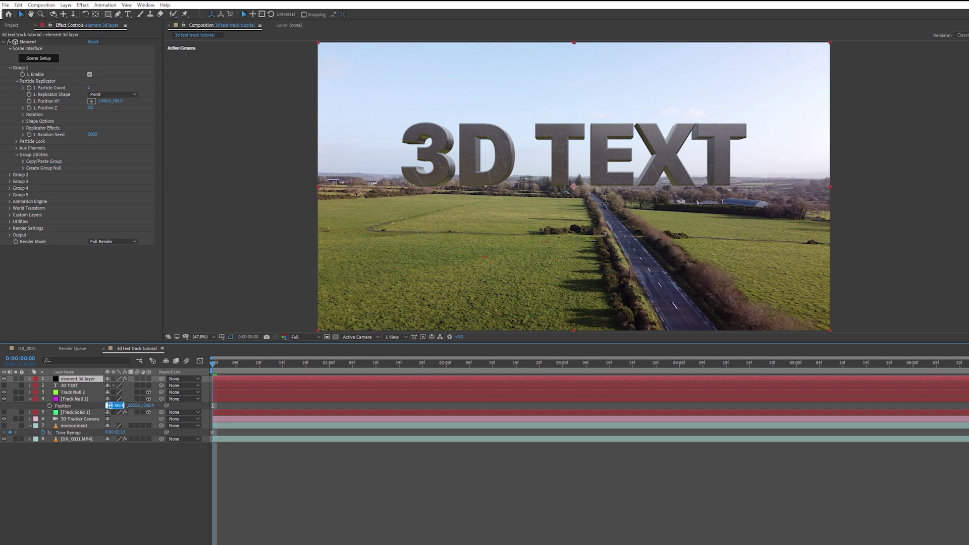
key("ctrl+c")
left_click(104, 101)
key("ctrl+v")
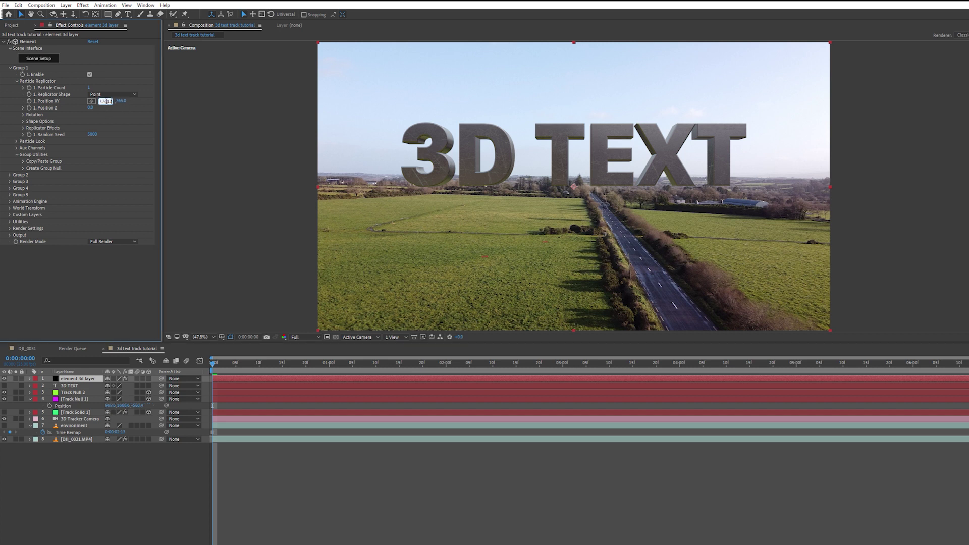
left_click(123, 405)
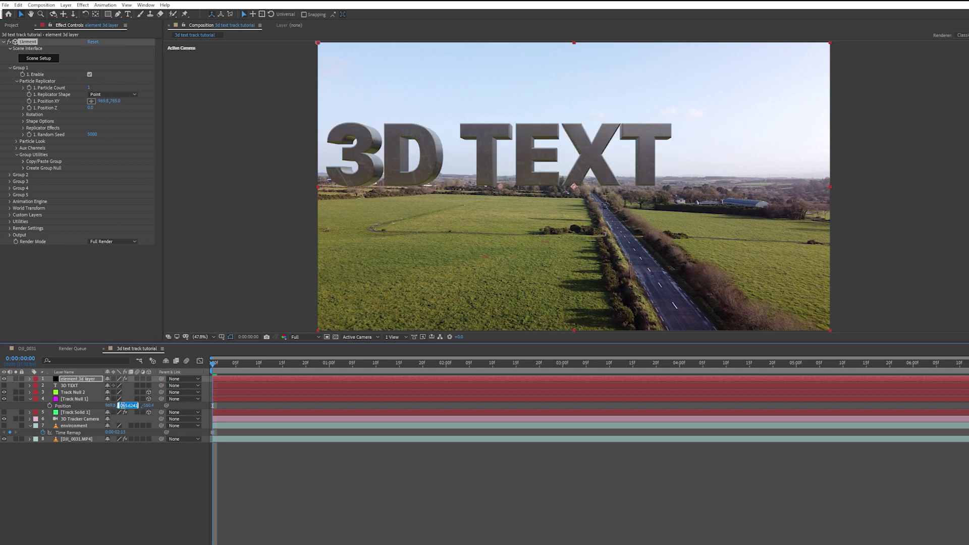
key("ctrl+c")
left_click(117, 101)
key("ctrl+v")
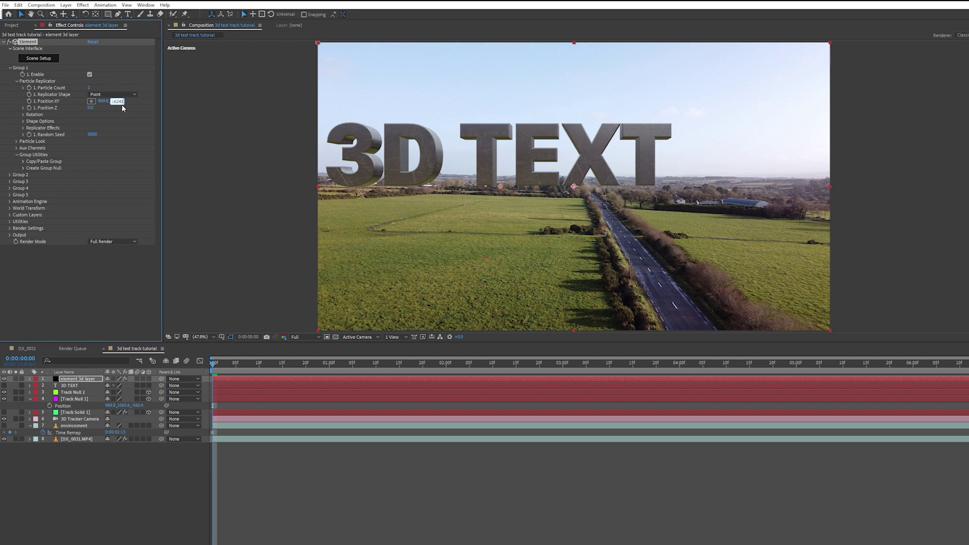
Paste Track Null 1's Z position into the replicator's Position Z
left_click(141, 406)
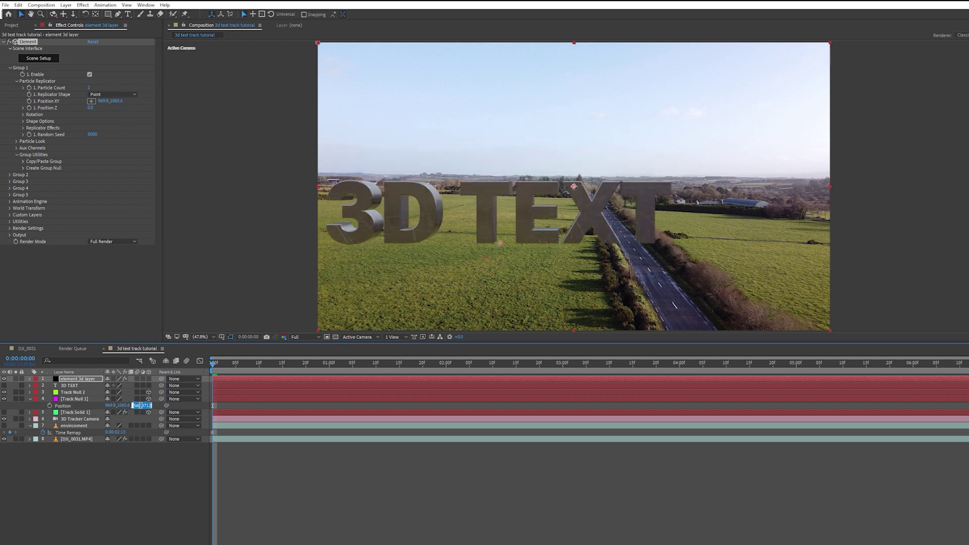
key("ctrl+c")
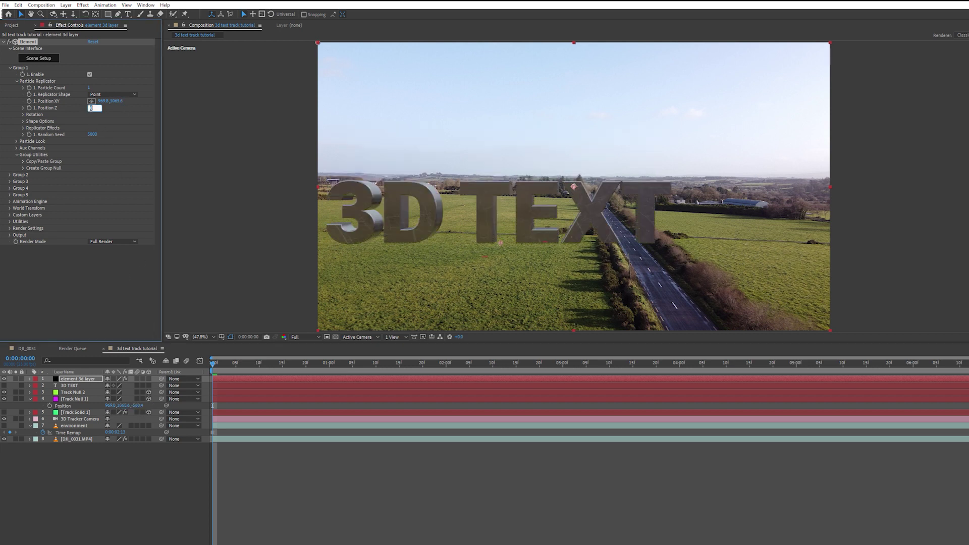
left_click(89, 108)
key("ctrl+v")
left_click(105, 460)
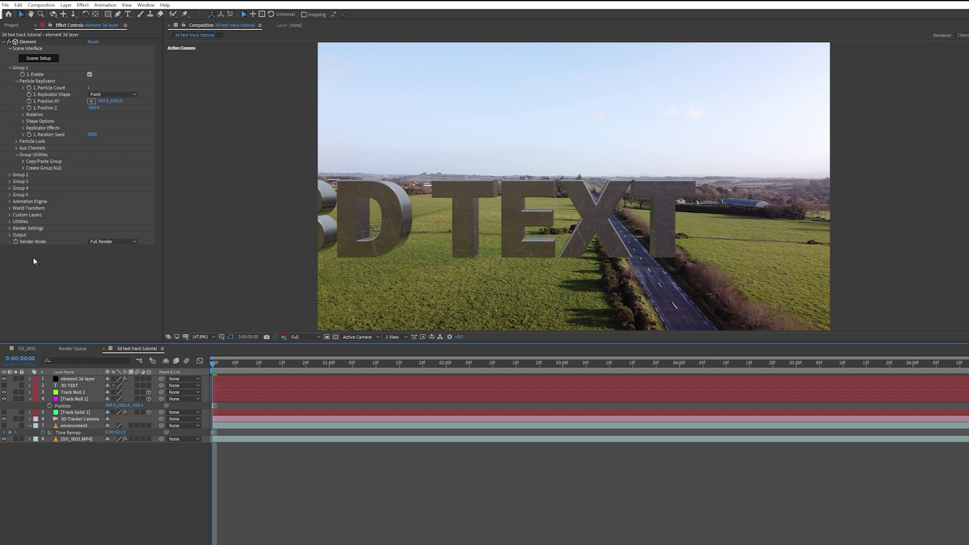
Reduce Particle Size, nudge Position XY left to about 924.6,1065.6, and preview the text
left_click(17, 142)
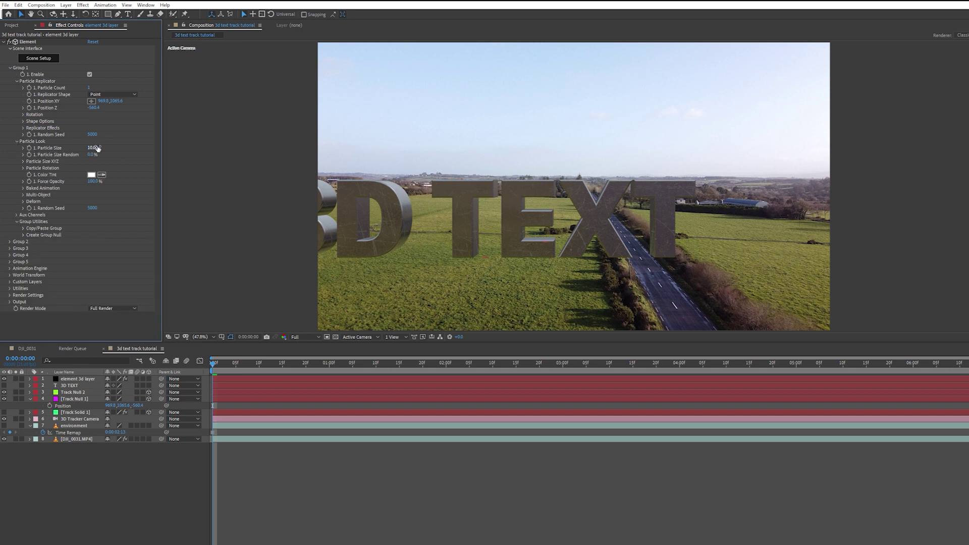
left_click_drag(94, 149, 77, 150)
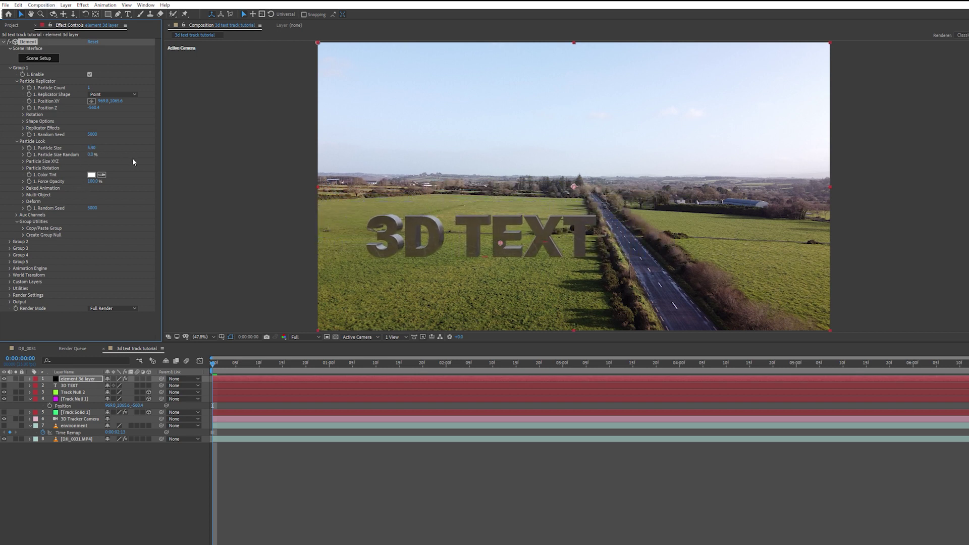
left_click_drag(103, 100, 81, 100)
left_click(216, 372)
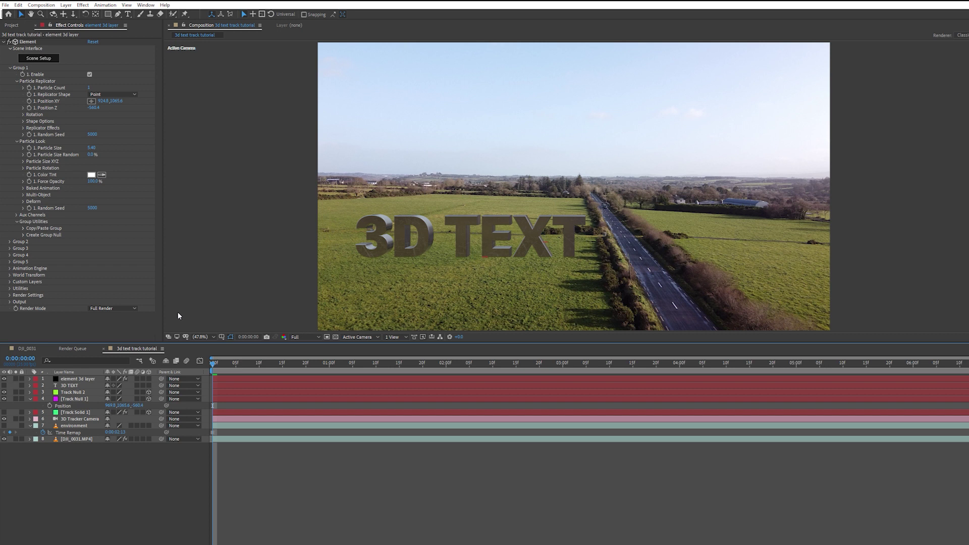
key("space")
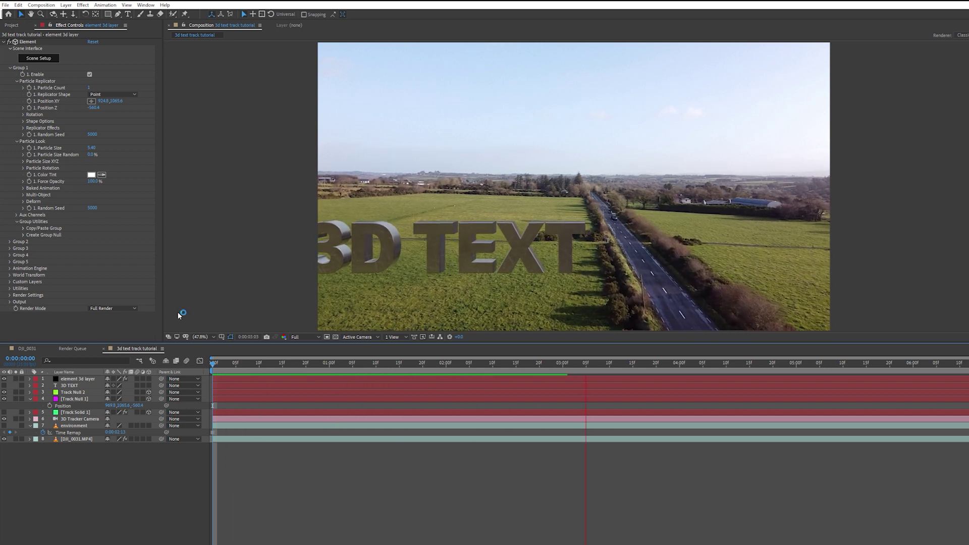
key("space")
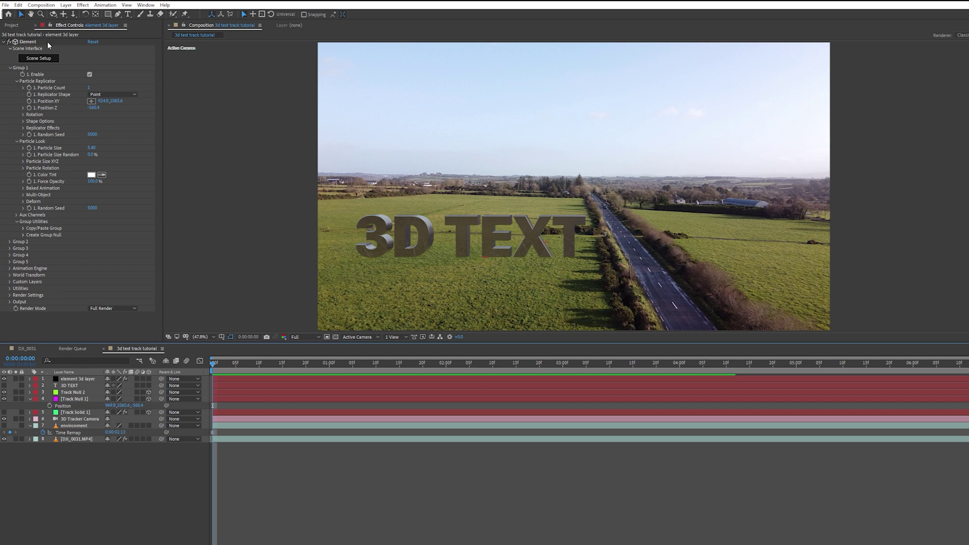
Add a flat plane primitive from the Model Browser to the Element scene
left_click(50, 62)
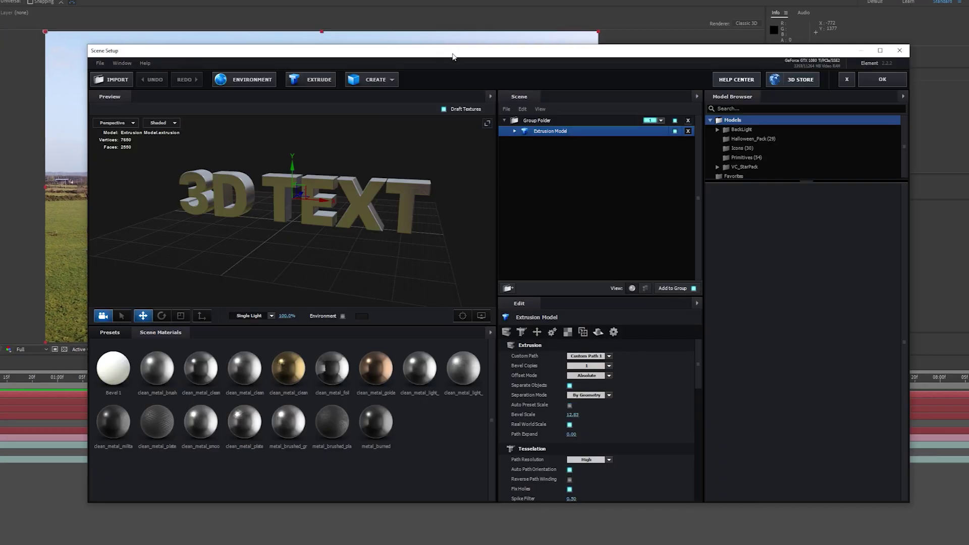
left_click_drag(453, 57, 403, 45)
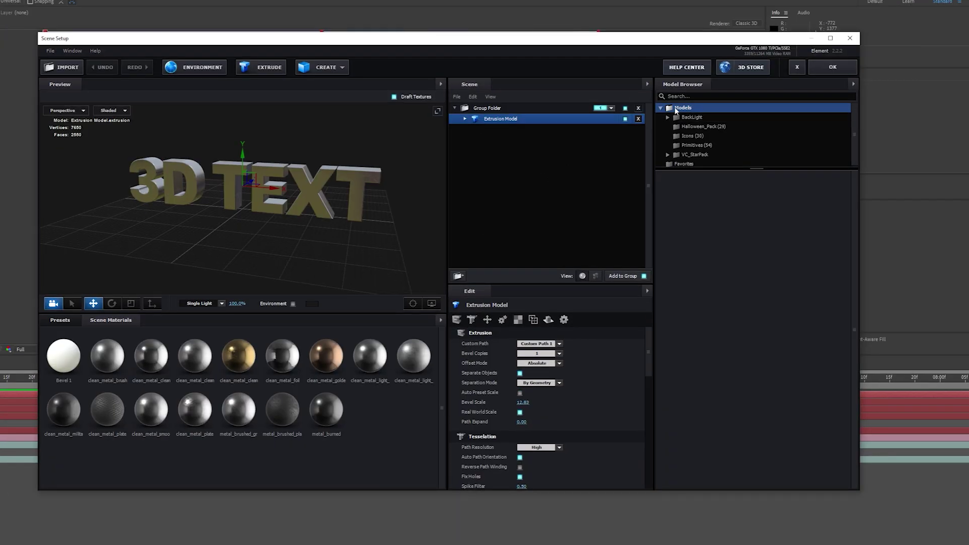
double_click(667, 109)
double_click(669, 109)
left_click(697, 146)
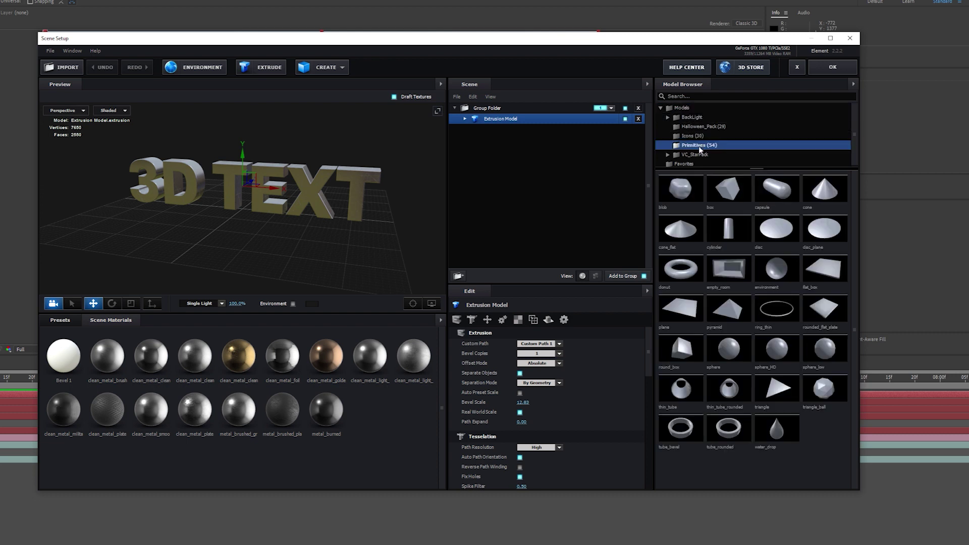
left_click(687, 309)
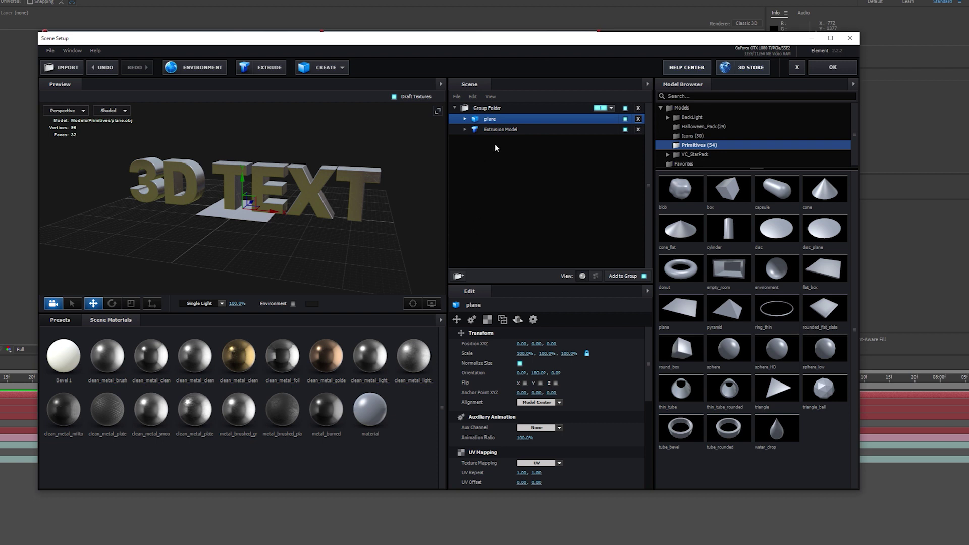
Move the plane out of the text's folder into its own group 2
left_click_drag(478, 120, 446, 147)
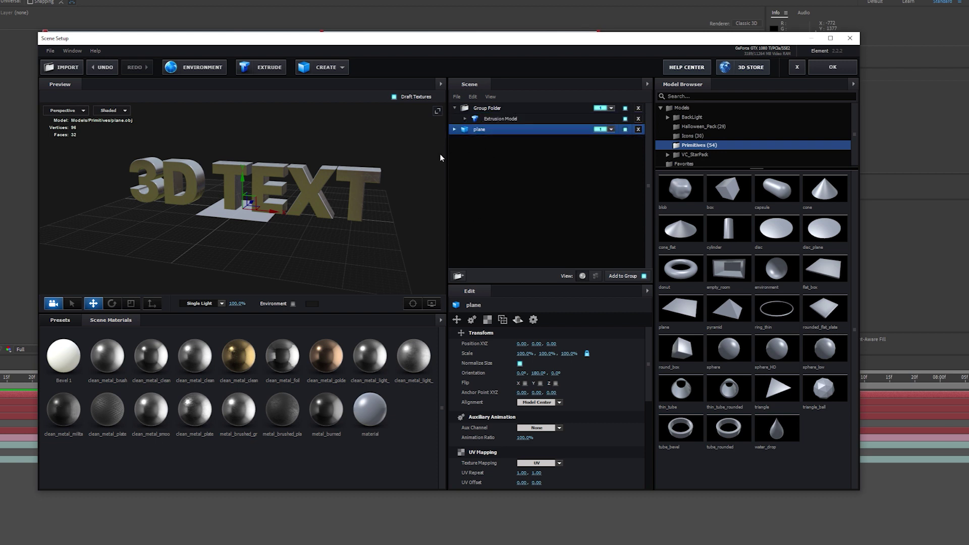
left_click(612, 131)
left_click(615, 142)
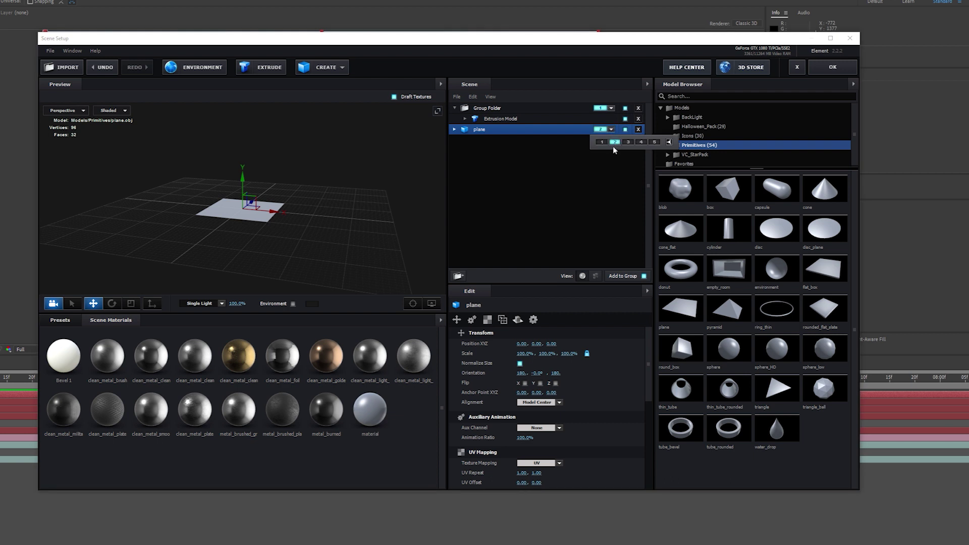
left_click(454, 108)
left_click(460, 108)
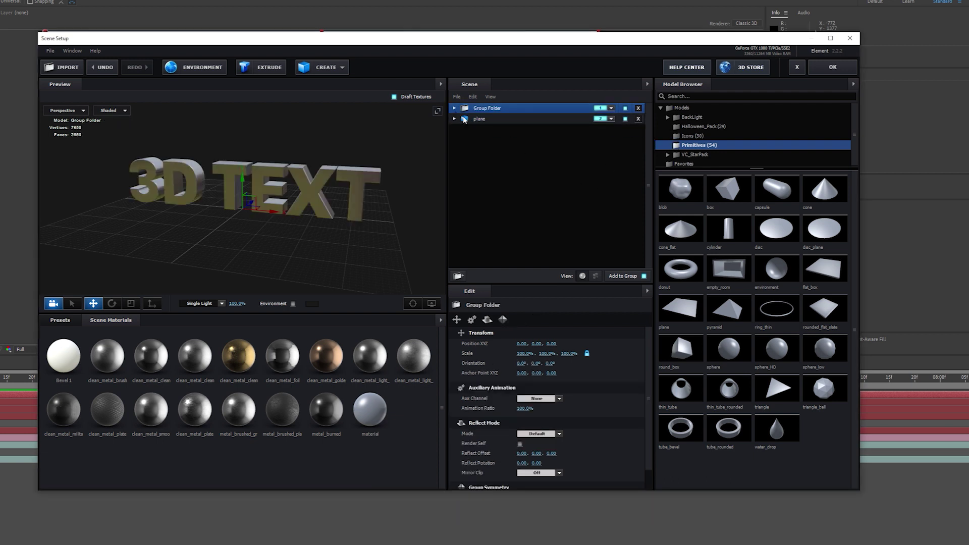
left_click(473, 119)
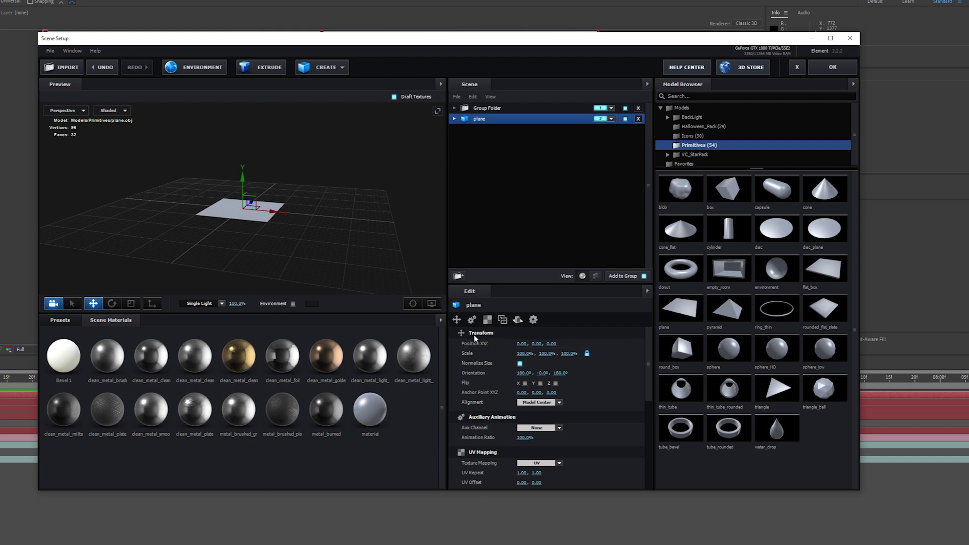
Scale the plane up to 312% and apply the scene
left_click_drag(520, 355, 573, 357)
left_click_drag(605, 358, 683, 353)
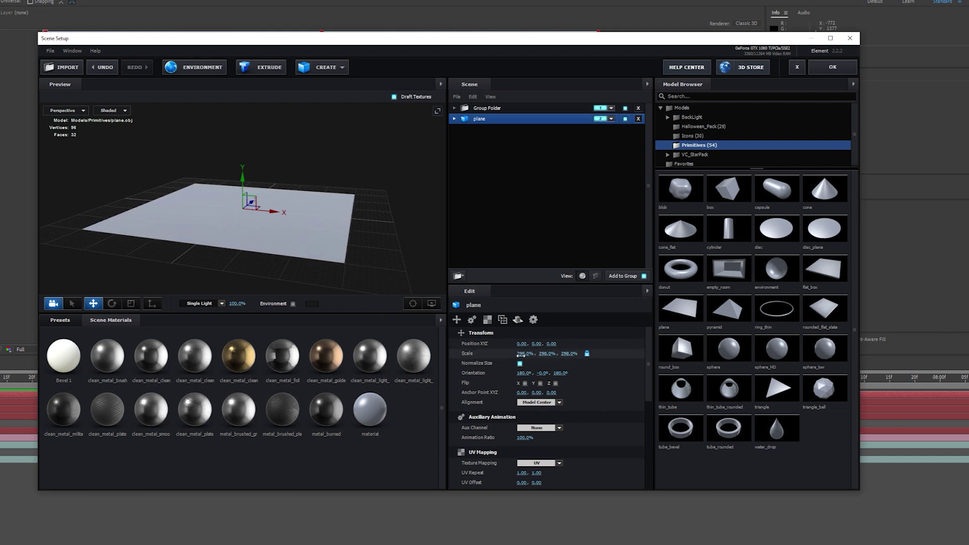
left_click_drag(520, 355, 538, 361)
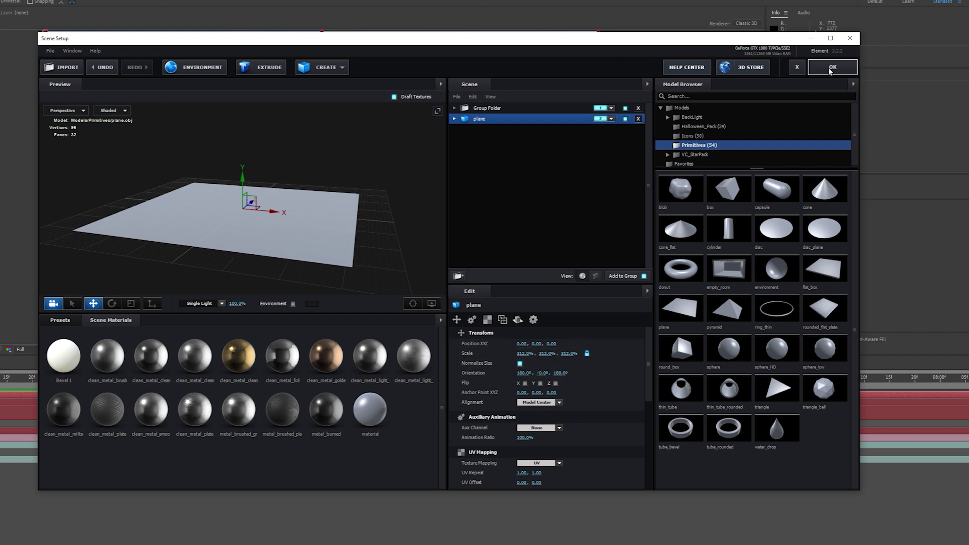
left_click(831, 70)
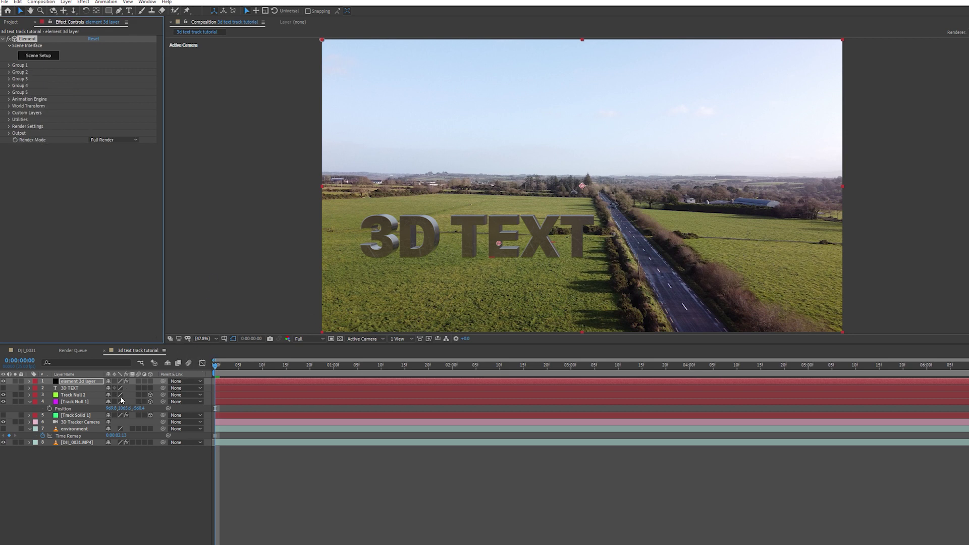
Expand Group 2's Particle Replicator and enter Track Null 1's X position
left_click(81, 402)
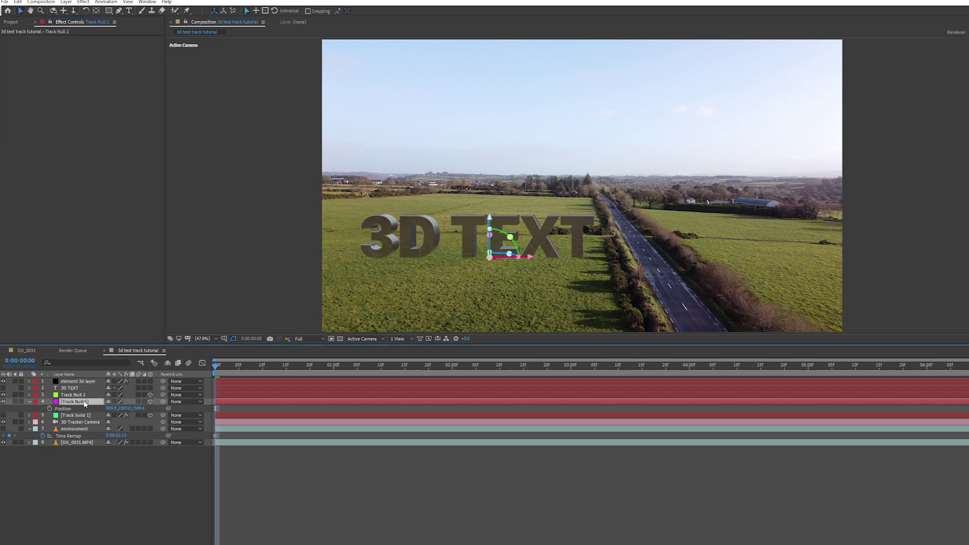
left_click(81, 381)
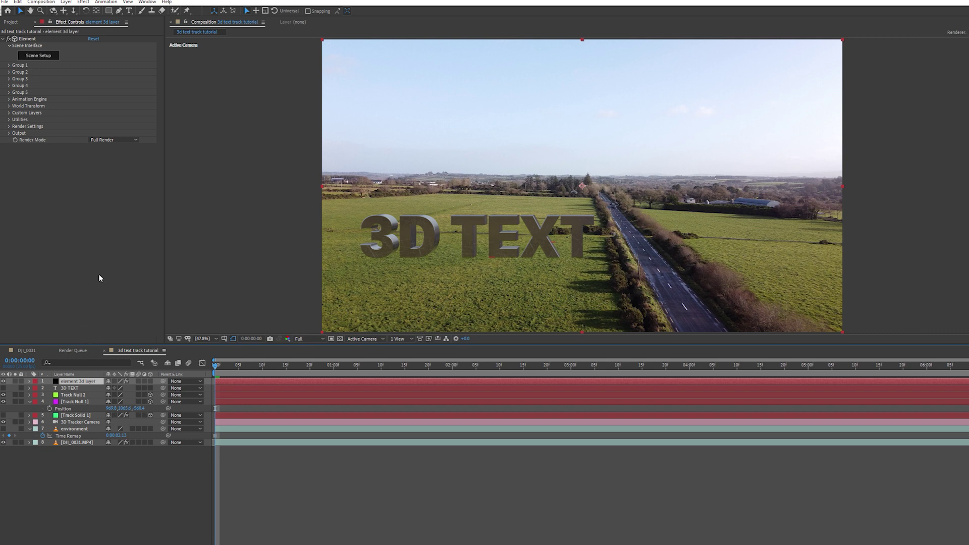
left_click(9, 72)
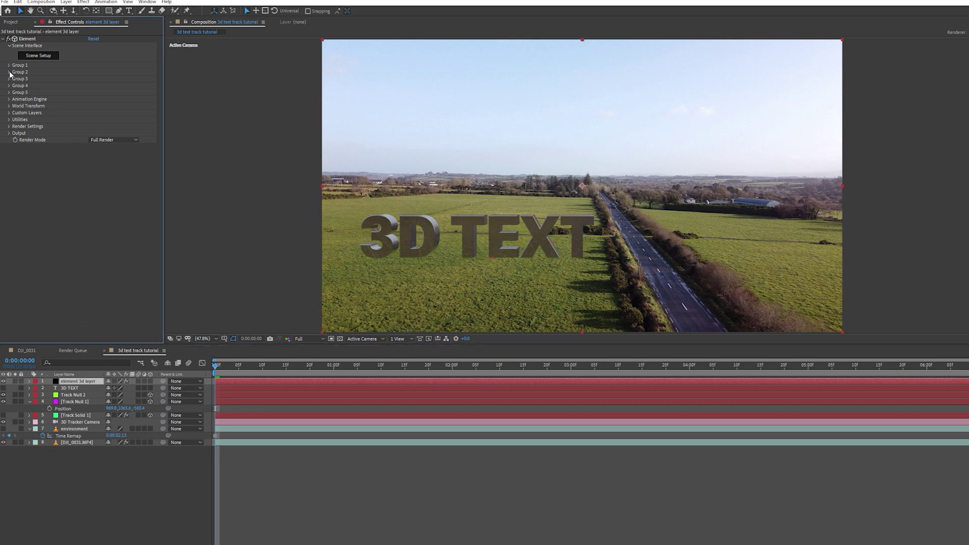
left_click(16, 86)
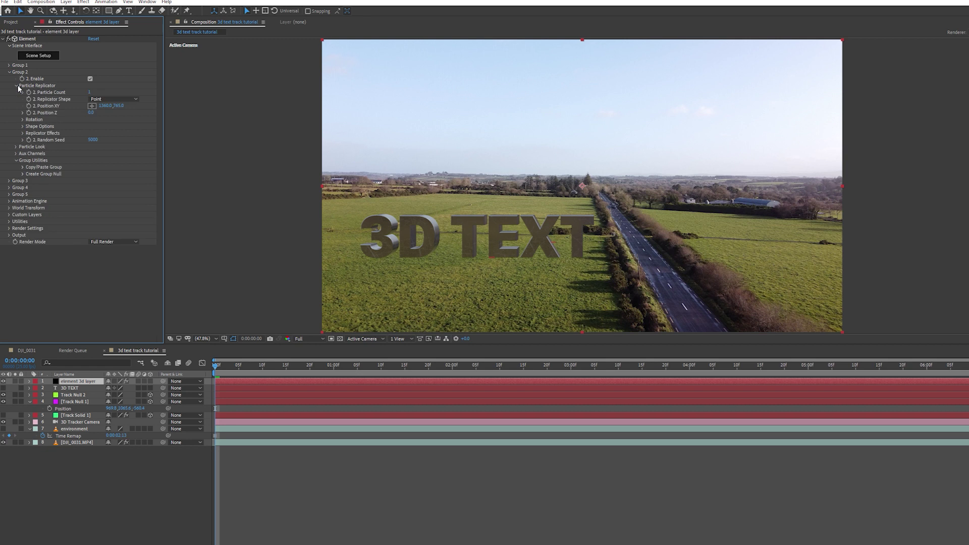
left_click(109, 408)
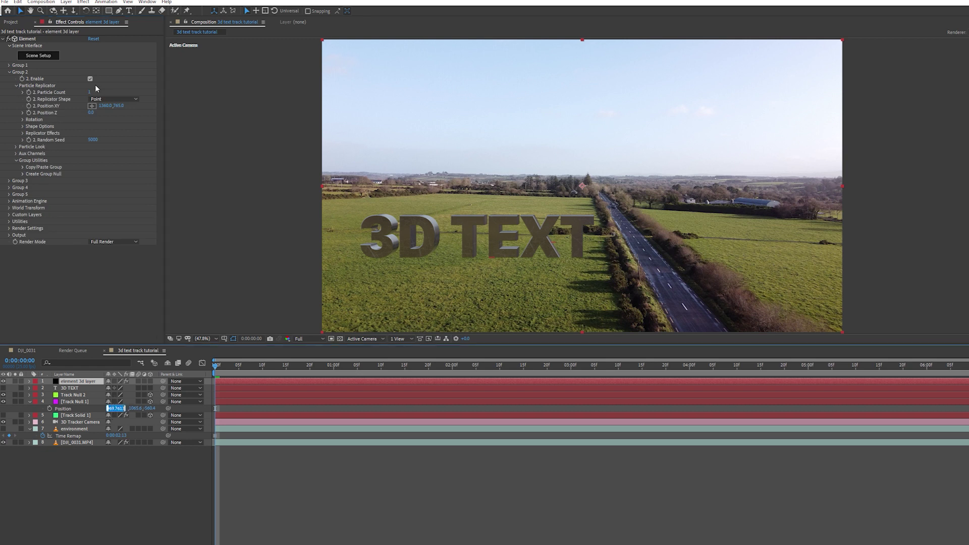
left_click(106, 107)
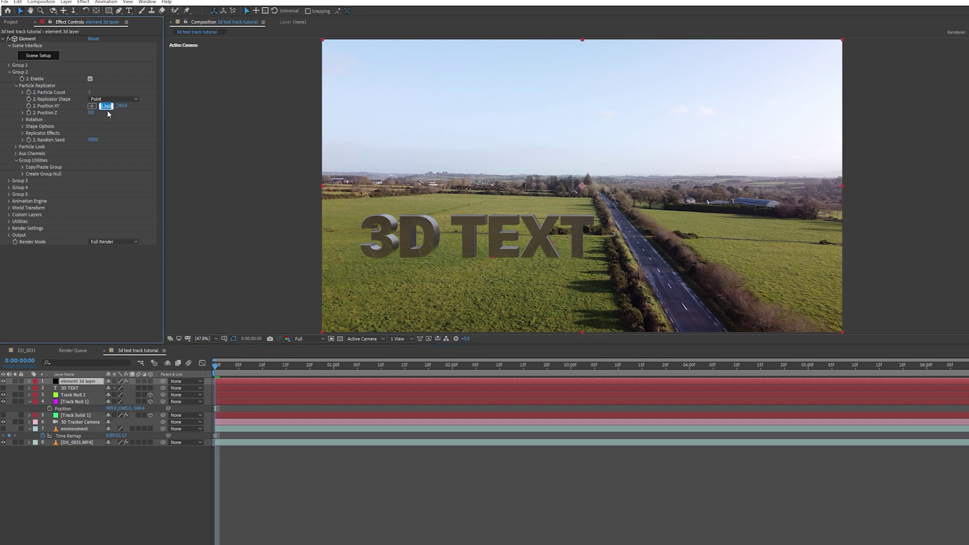
type("7613")
Copy Track Null 1's Y (1065.6) and Z (-560.4) into Group 2's position fields
left_click(126, 408)
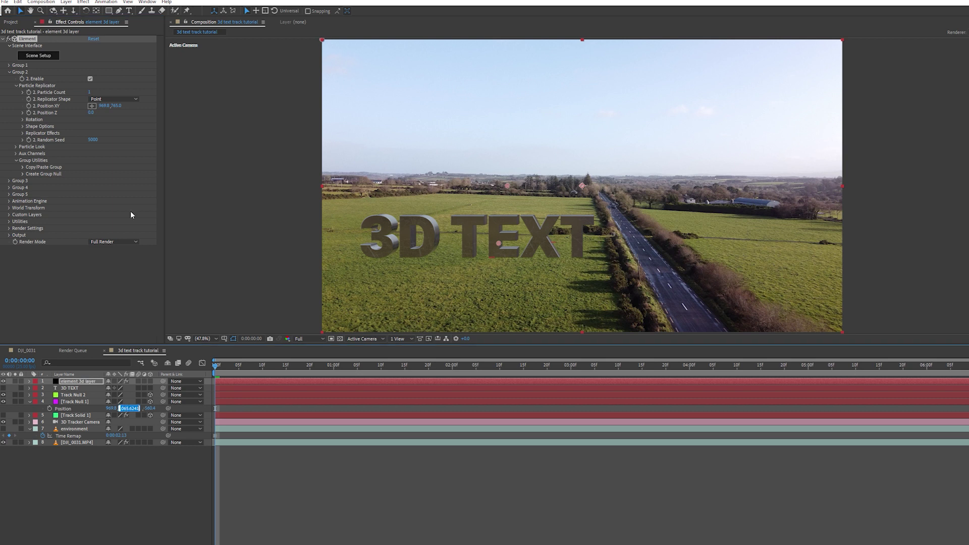
key("ctrl+c")
left_click(116, 106)
key("ctrl+v")
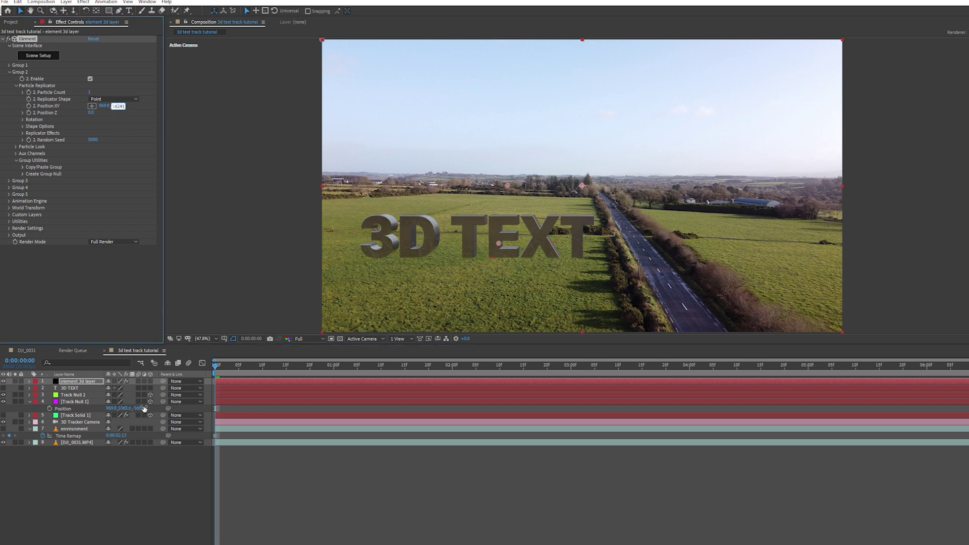
left_click(143, 409)
key("ctrl+c")
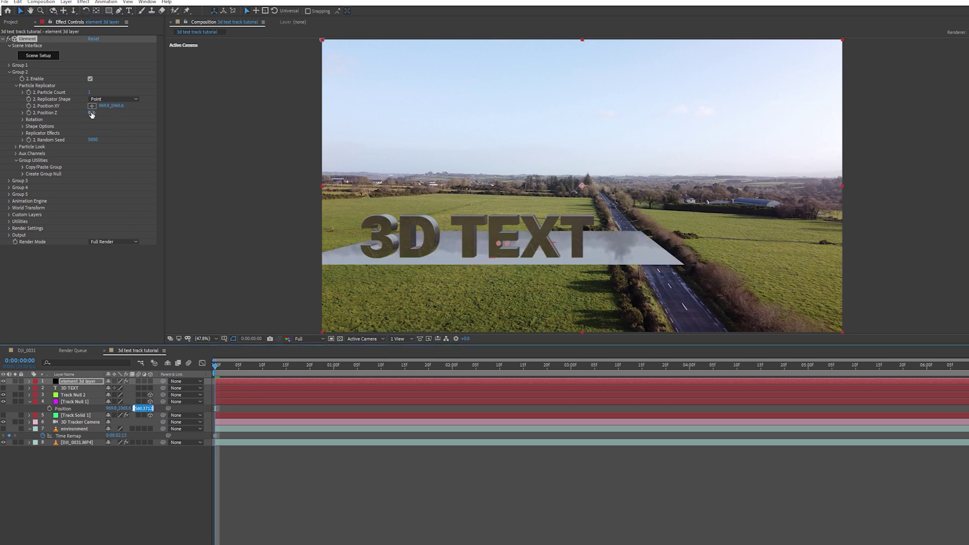
left_click(92, 113)
key("ctrl+v")
left_click(127, 469)
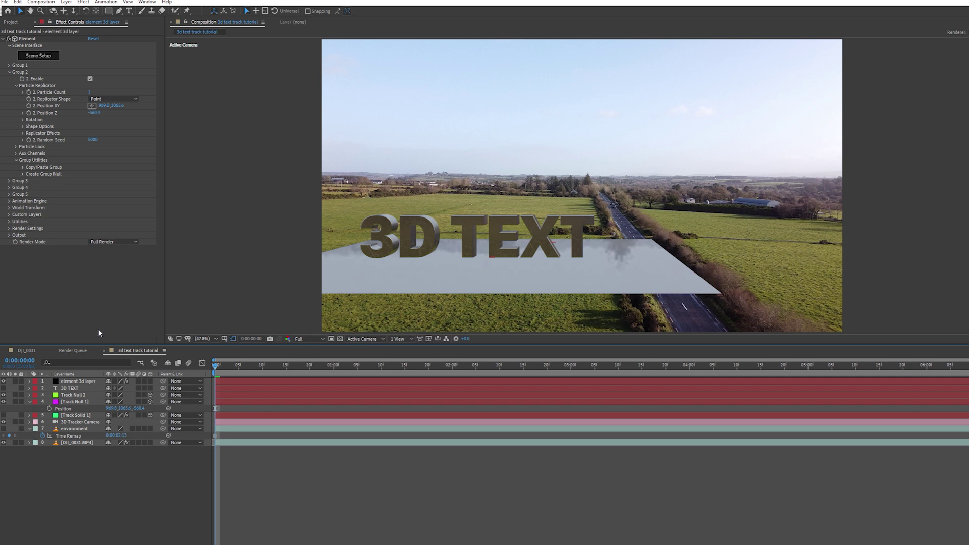
Enable Matte Shadow in the plane material's Advanced settings and apply the scene
left_click(41, 55)
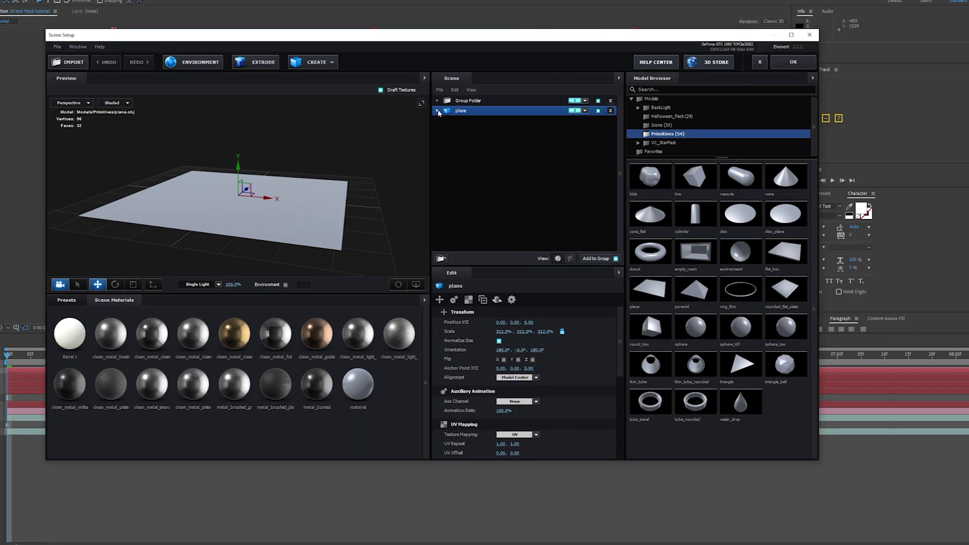
left_click(439, 112)
left_click(438, 111)
left_click(438, 111)
left_click(477, 123)
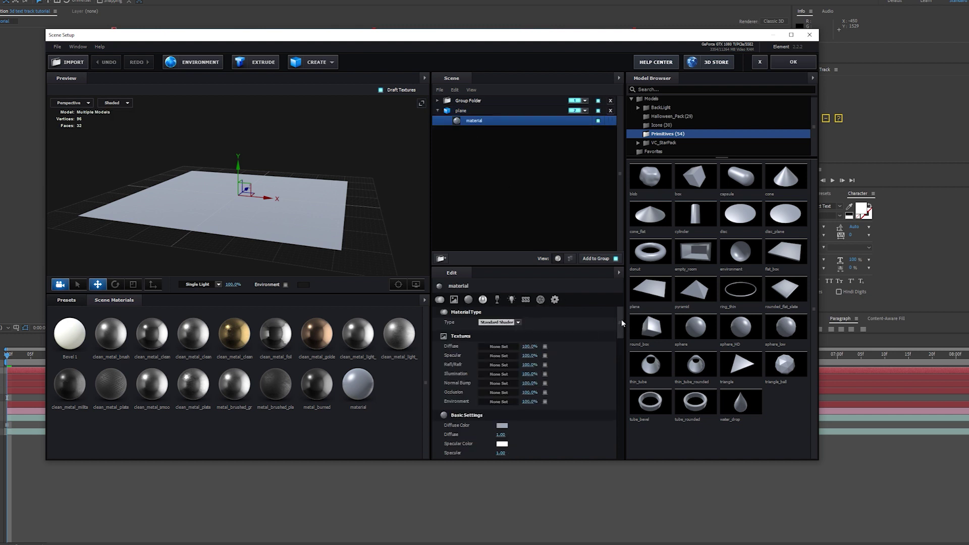
left_click_drag(622, 323, 618, 437)
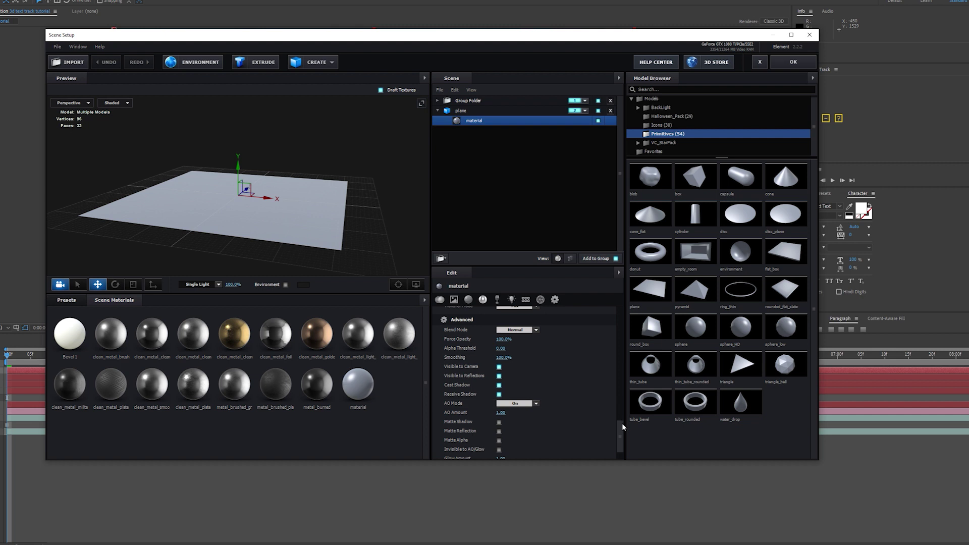
scroll(622, 426, "down", 1)
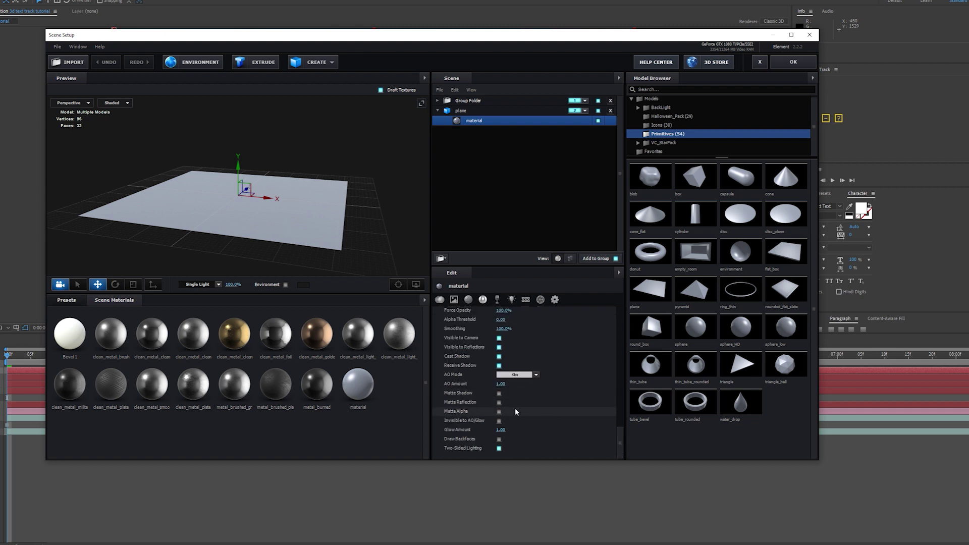
left_click(500, 393)
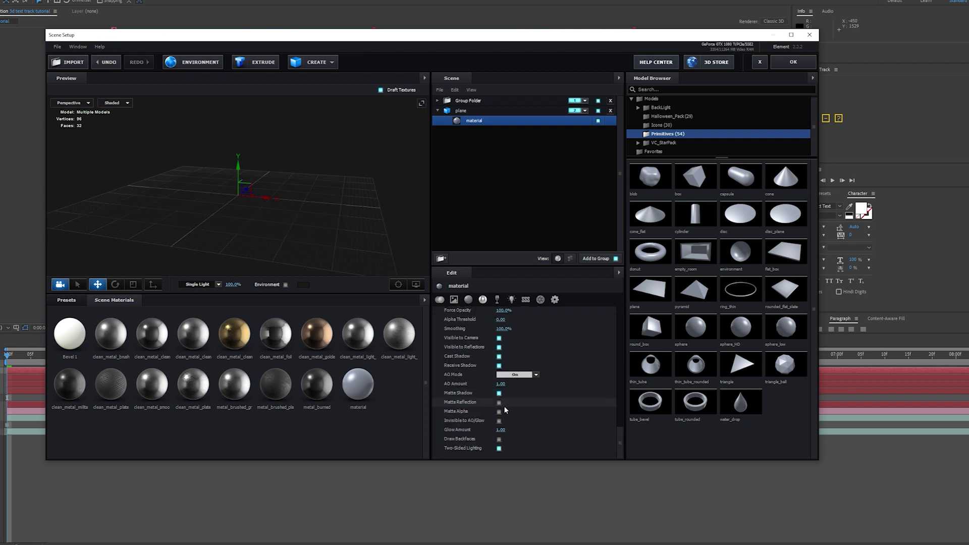
left_click(793, 62)
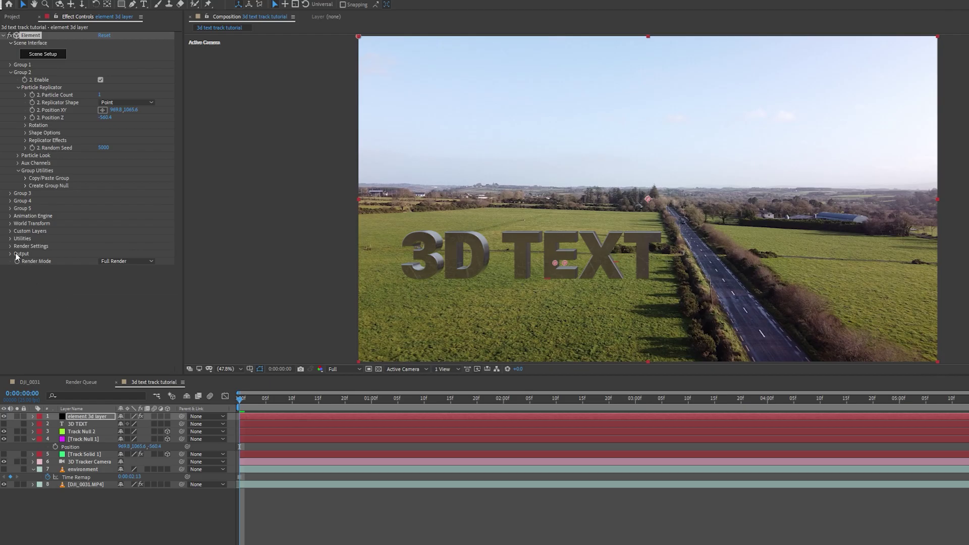
Enable Ambient Occlusion in the Element layer's Render Settings with SSAO Intensity 6.1
left_click(10, 246)
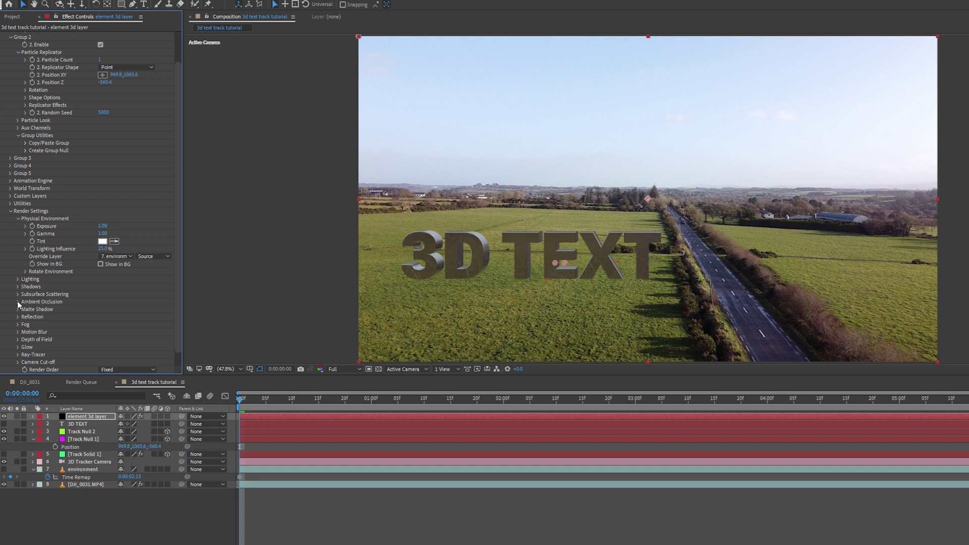
left_click(18, 302)
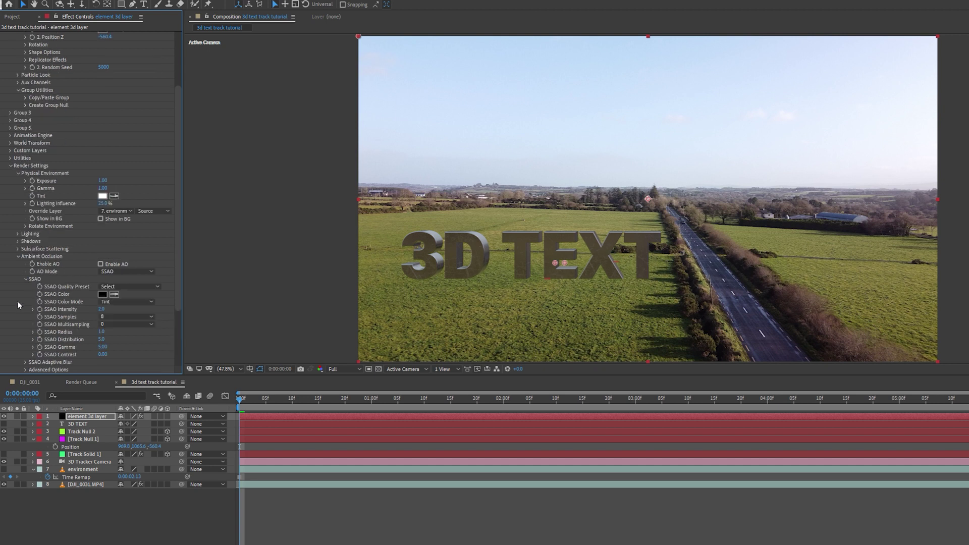
left_click(100, 264)
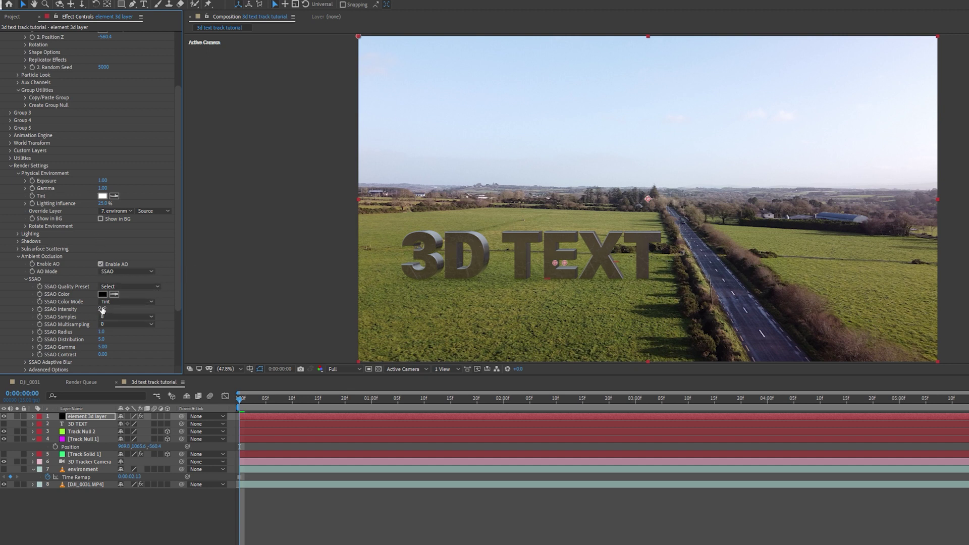
left_click_drag(101, 309, 109, 308)
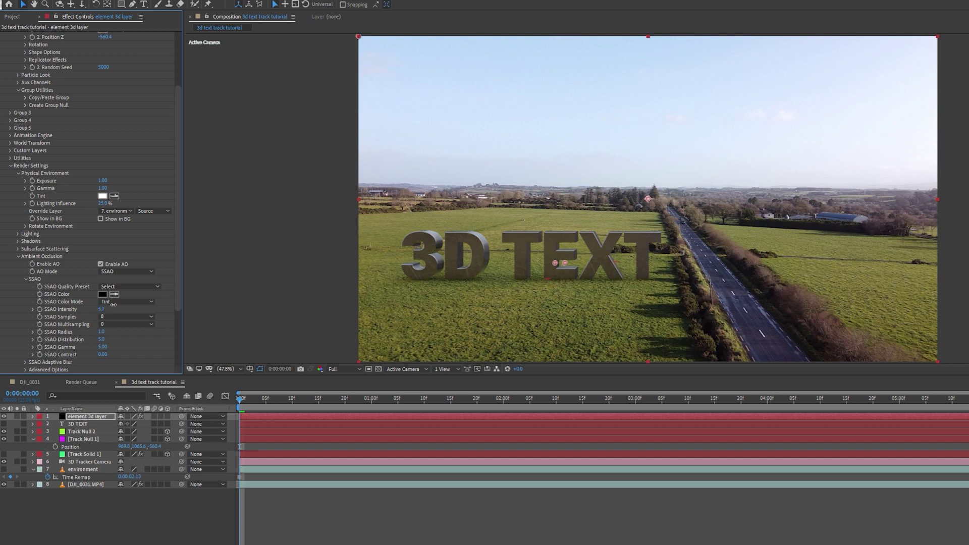
left_click_drag(114, 301, 116, 303)
left_click(243, 399)
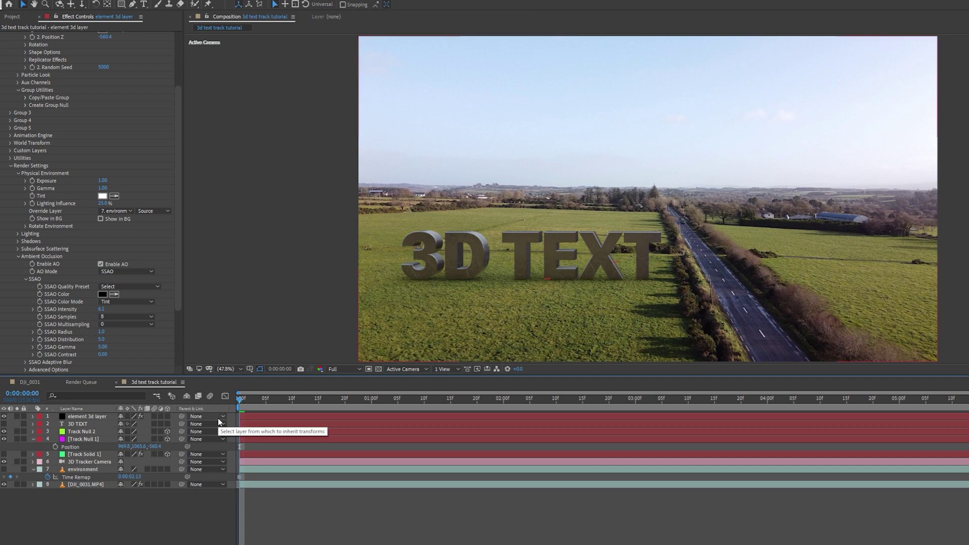
Play a preview to confirm the 3D TEXT stays planted as the drone moves
key("space")
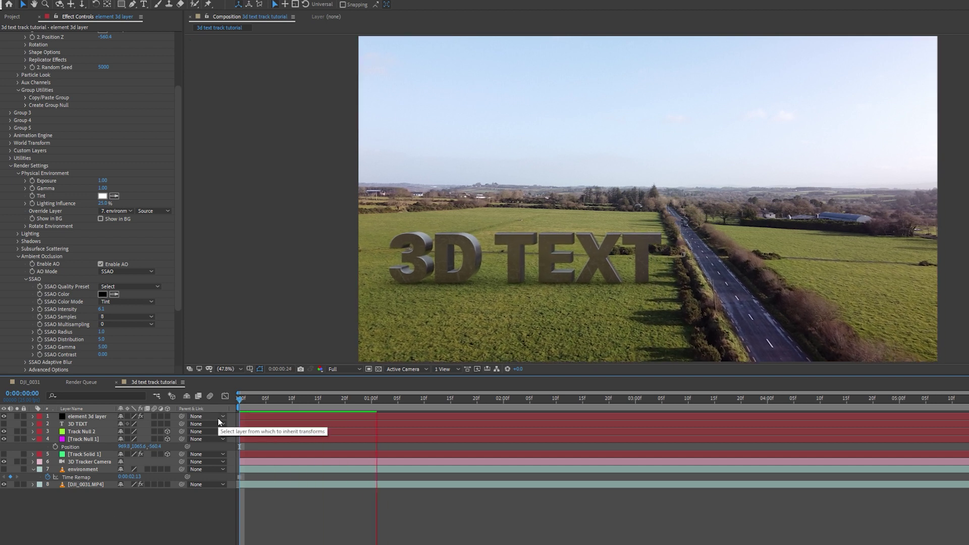